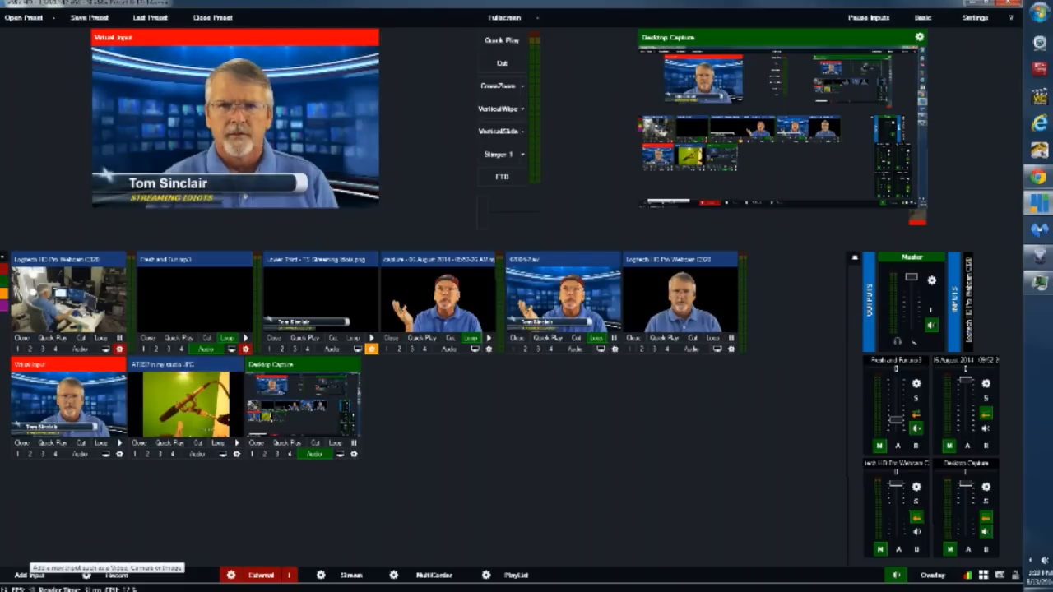
Step: Start adding a new input and look through the available source types from DVD down to Colour
{"action": "left_click", "coordinate": [30, 575]}
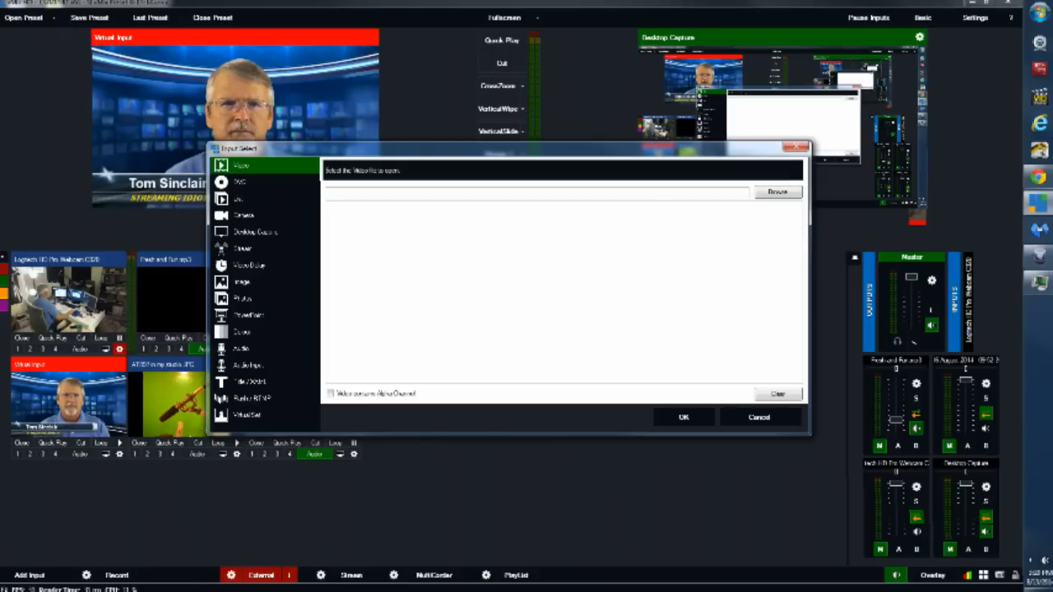
{"action": "left_click", "coordinate": [240, 182]}
{"action": "left_click", "coordinate": [238, 199]}
{"action": "left_click", "coordinate": [244, 216]}
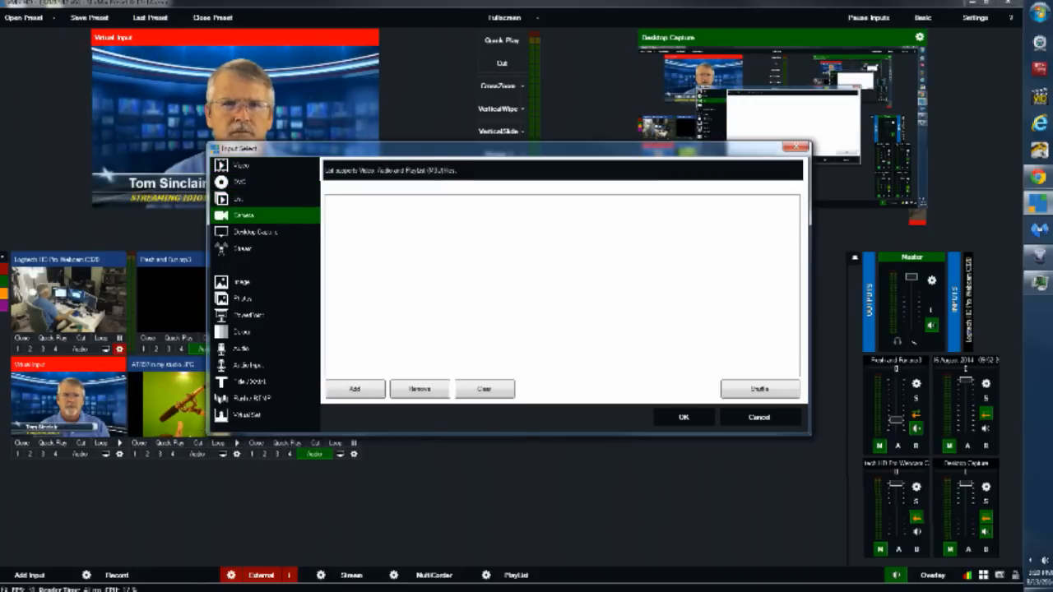
{"action": "left_click", "coordinate": [255, 232]}
{"action": "left_click", "coordinate": [243, 249]}
{"action": "left_click", "coordinate": [249, 266]}
{"action": "left_click", "coordinate": [242, 282]}
{"action": "left_click", "coordinate": [243, 298]}
{"action": "left_click", "coordinate": [248, 315]}
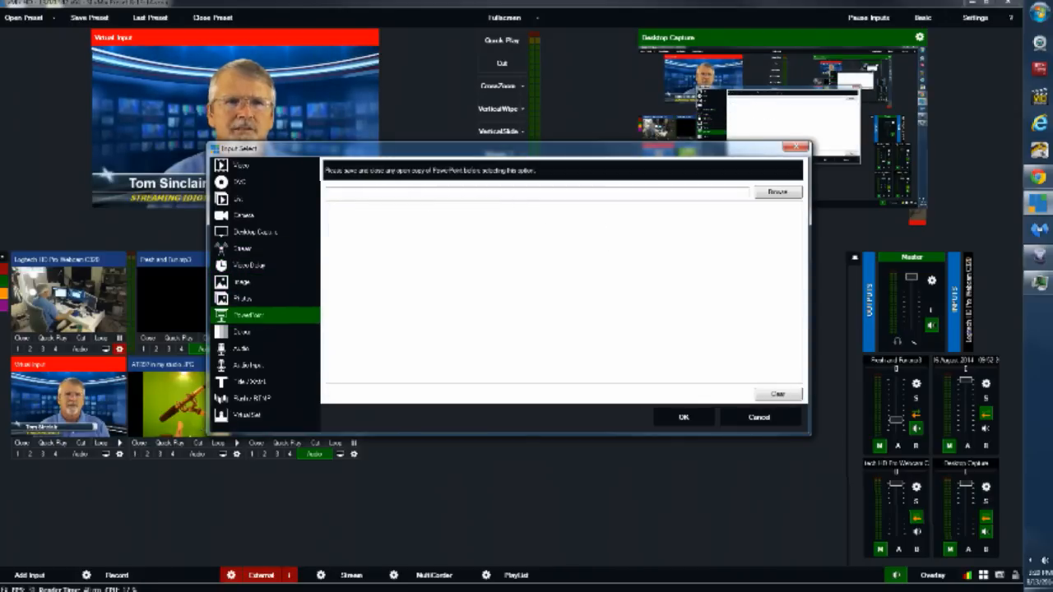
{"action": "left_click", "coordinate": [242, 332]}
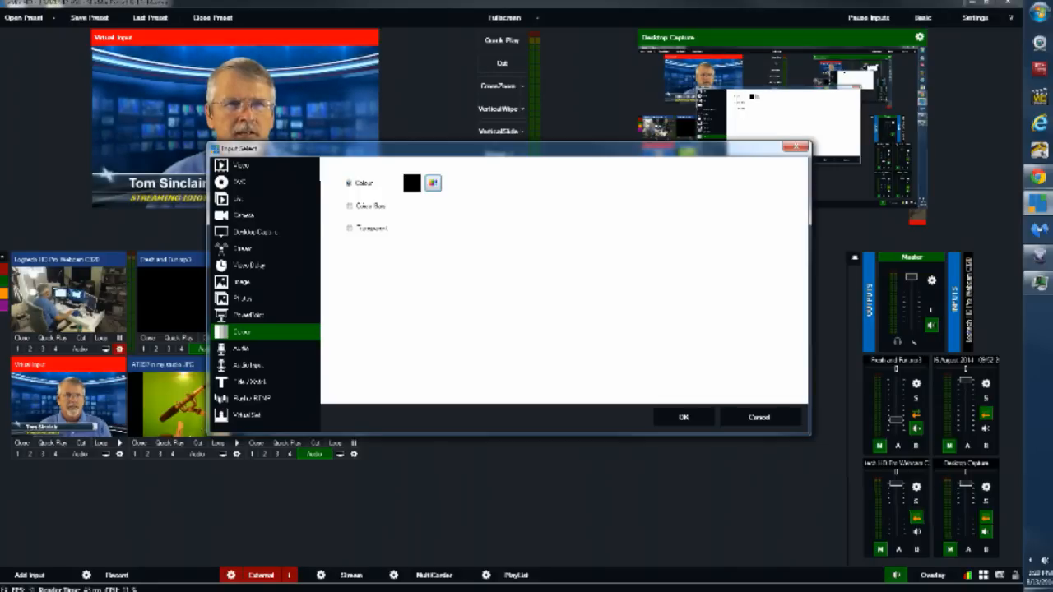
Step: Add the recent image VBG backdrop.jpg from the Dropbox Graphics folder as a new image input
{"action": "left_click", "coordinate": [241, 282]}
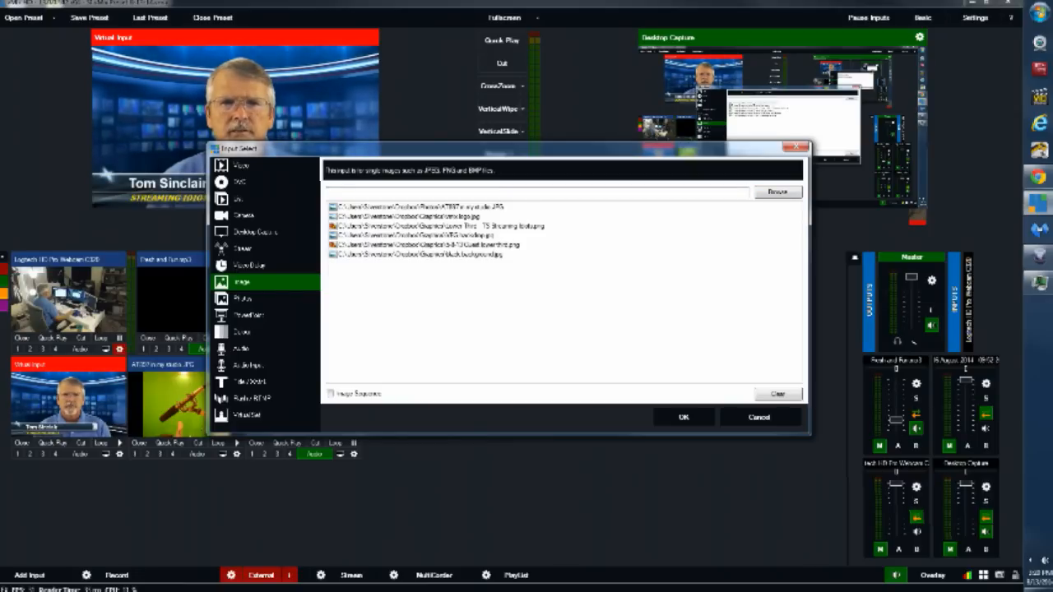
{"action": "left_click", "coordinate": [417, 235]}
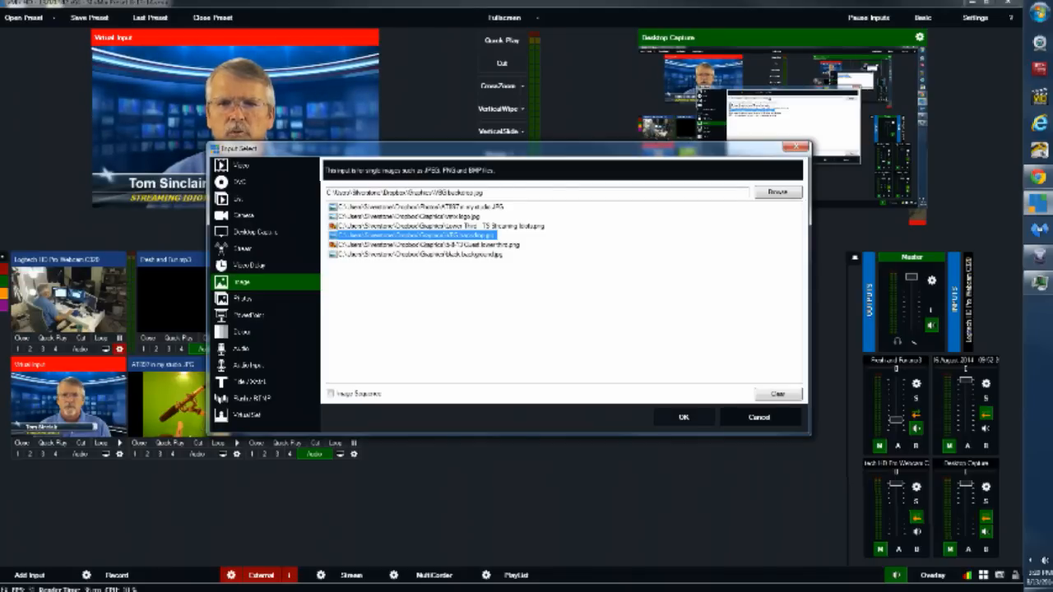
{"action": "key", "text": "Return"}
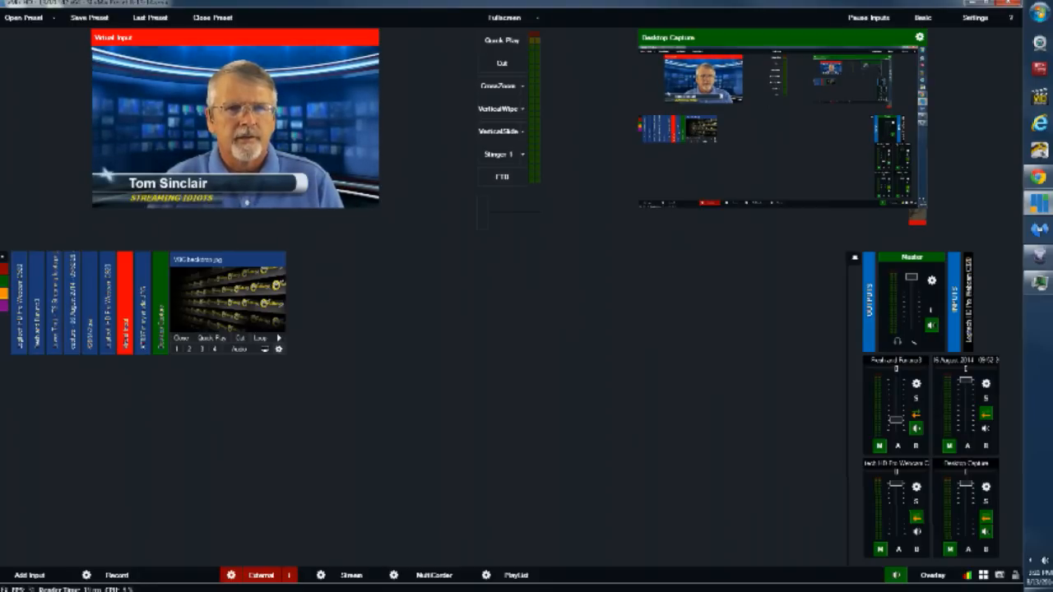
Step: Assign the VBG backdrop.jpg input to the purple category and close its settings
{"action": "left_click", "coordinate": [278, 349]}
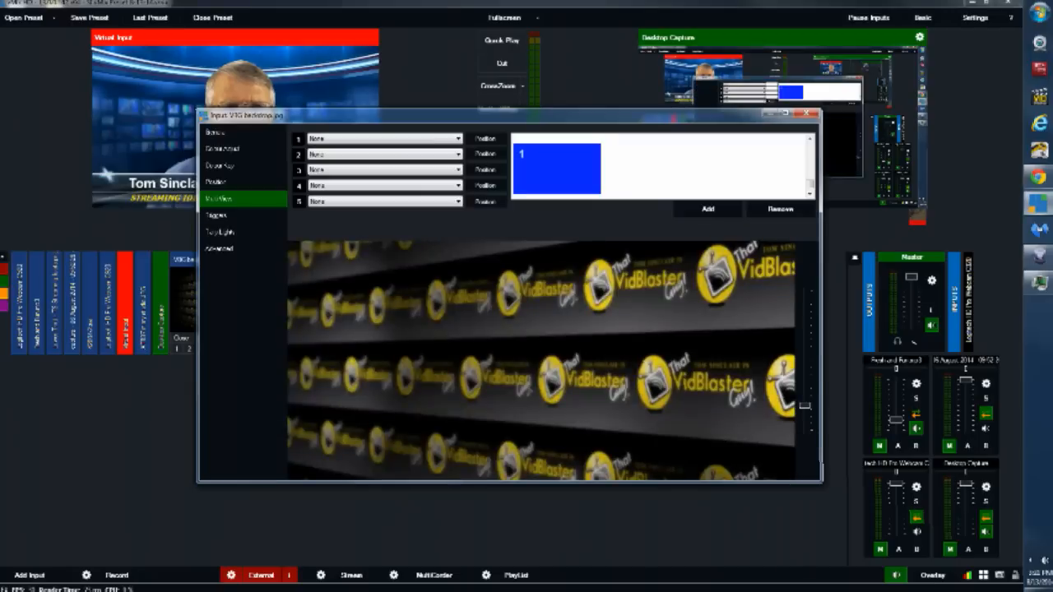
{"action": "left_click", "coordinate": [215, 133]}
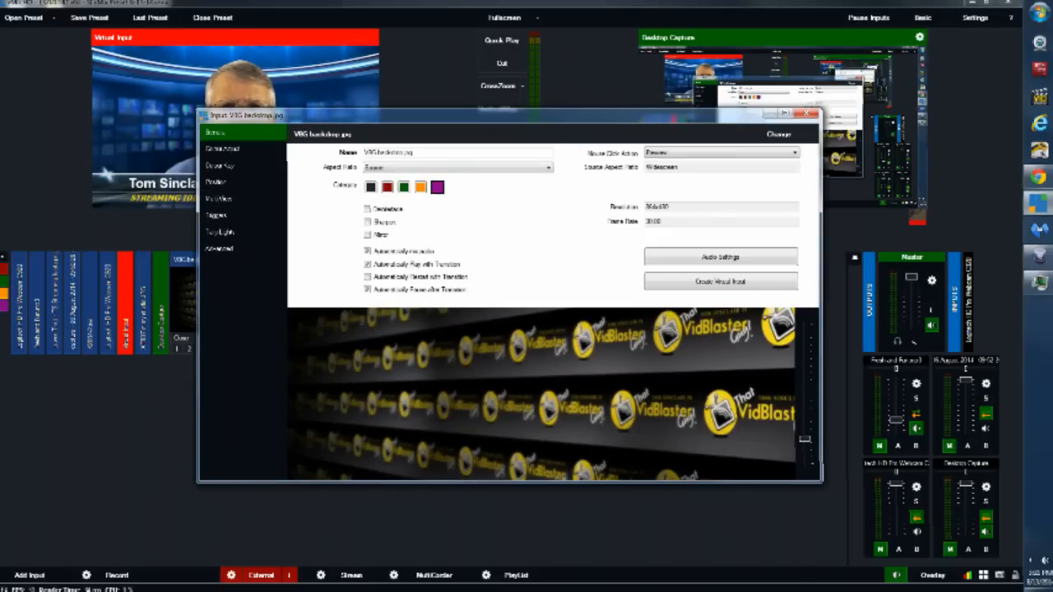
{"action": "left_click", "coordinate": [810, 113]}
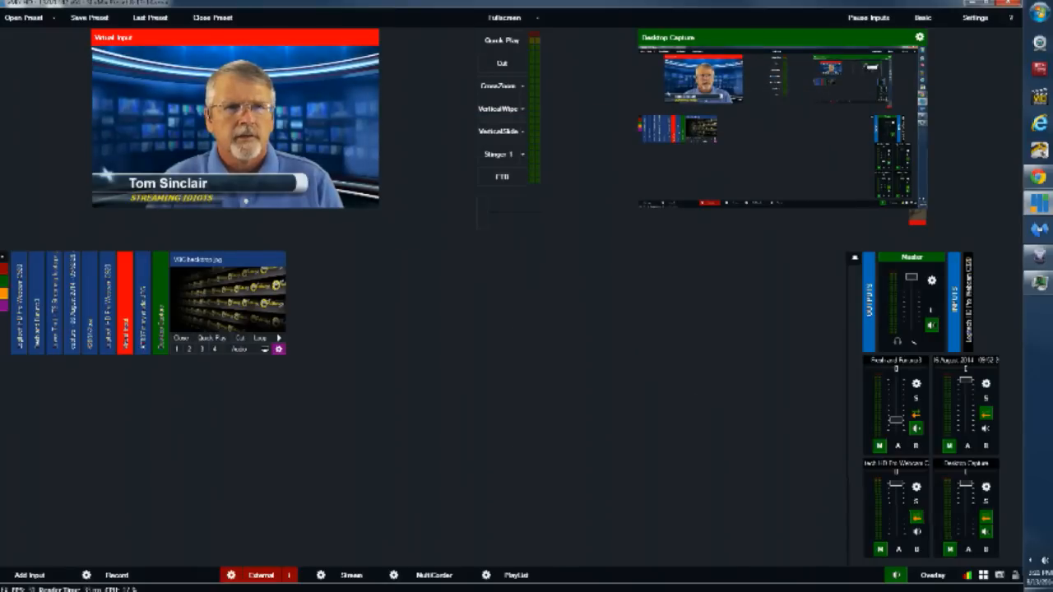
{"action": "left_click", "coordinate": [3, 305]}
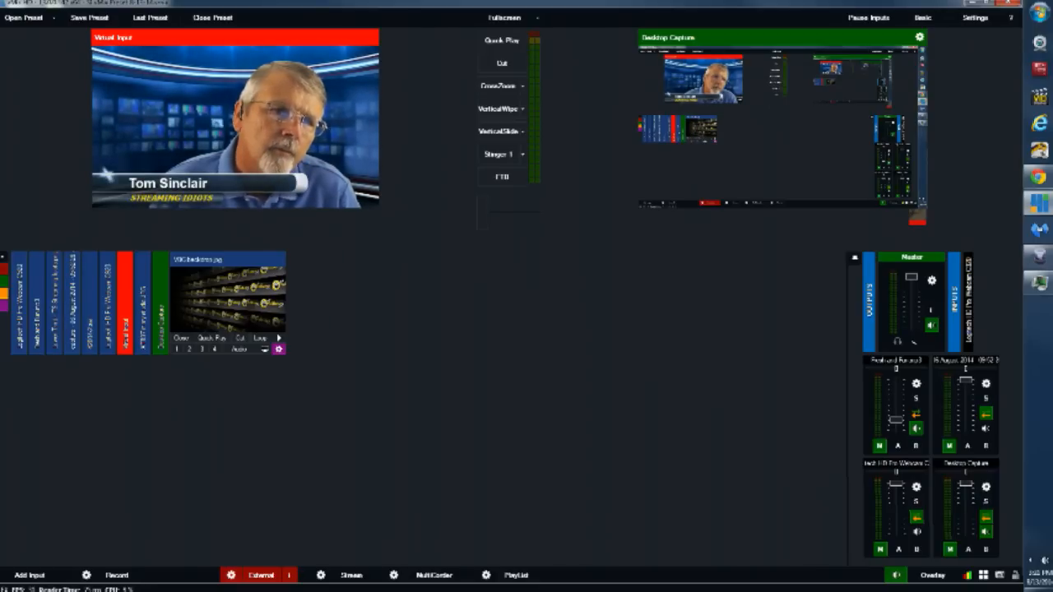
Step: Preview and expand the existing 06 August 2014 capture clip, and remove that input from the production
{"action": "left_click", "coordinate": [71, 300]}
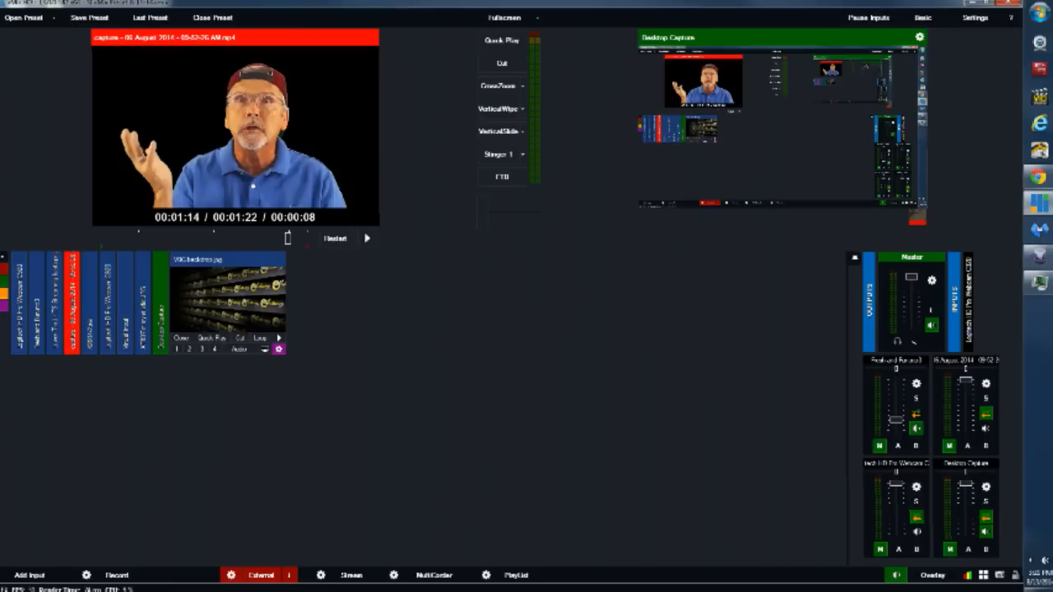
{"action": "double_click", "coordinate": [71, 301]}
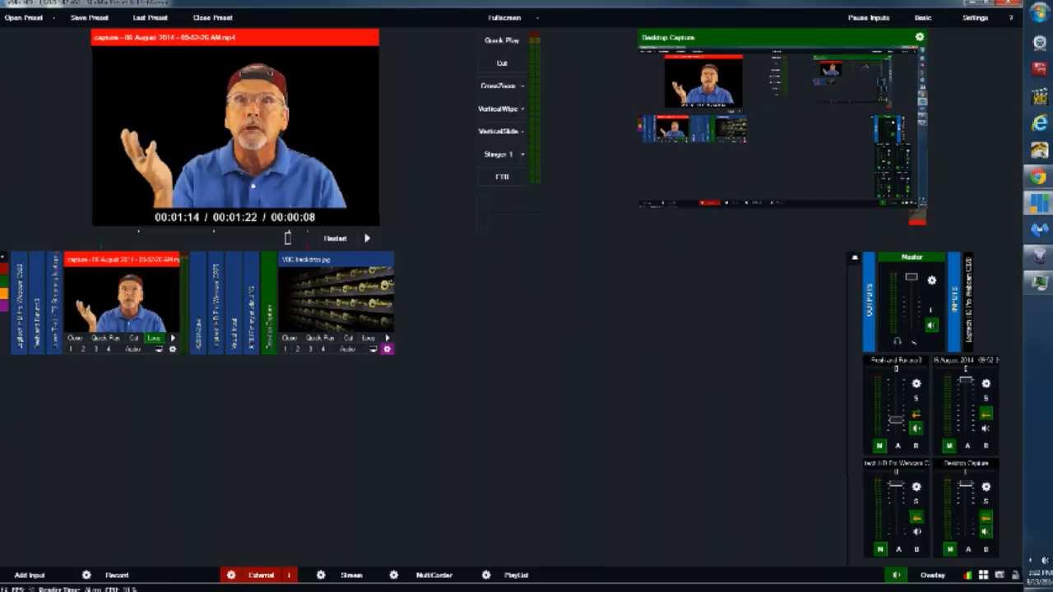
{"action": "left_click", "coordinate": [74, 338]}
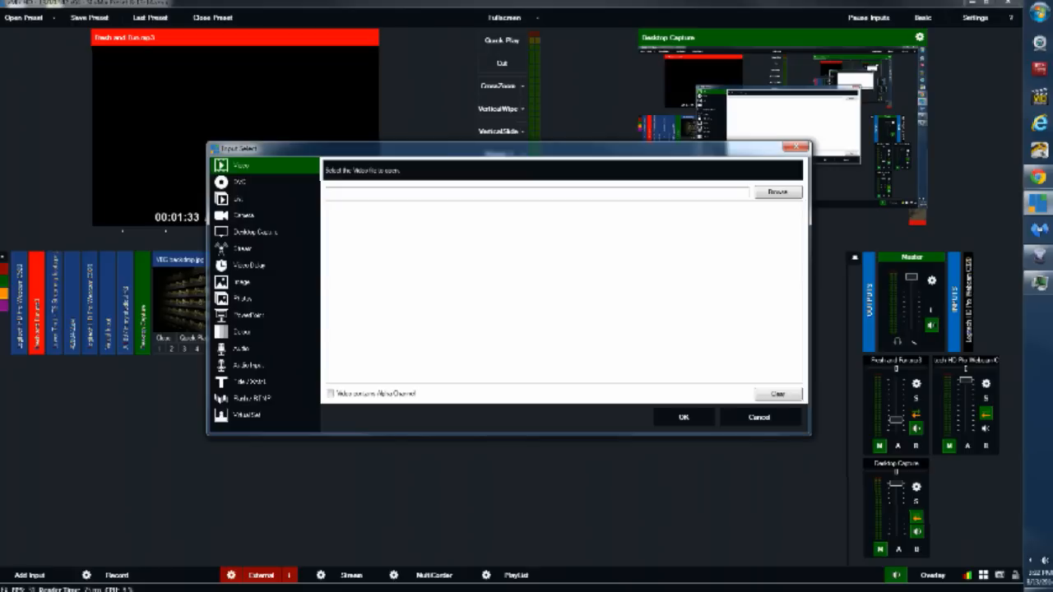
Step: Browse the Dropbox VIDEO CLIPS and Show videos folders and the My Videos library for the clip to add
{"action": "left_click", "coordinate": [777, 192]}
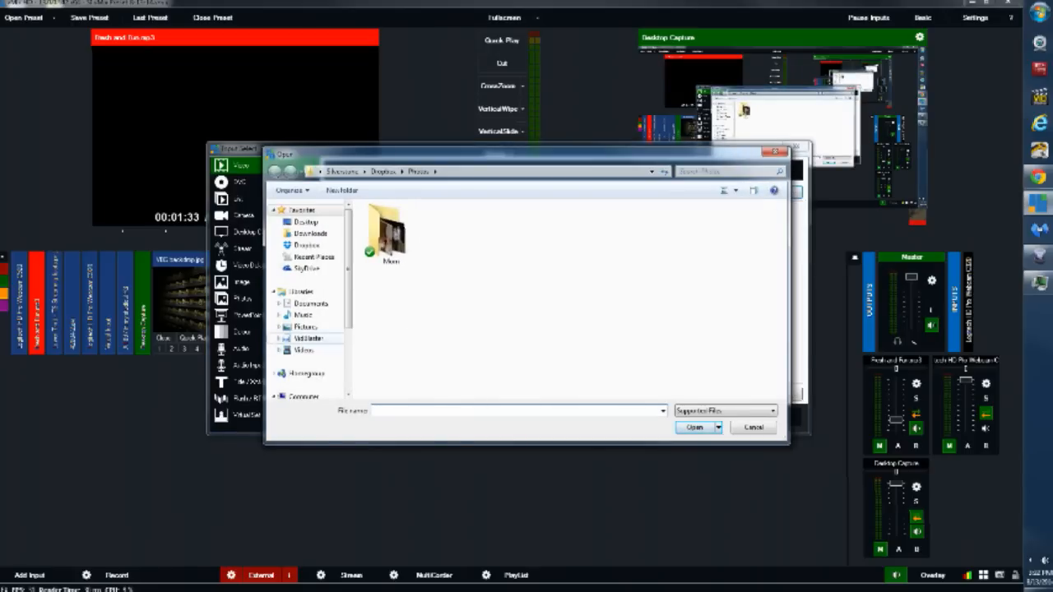
{"action": "left_click", "coordinate": [306, 246]}
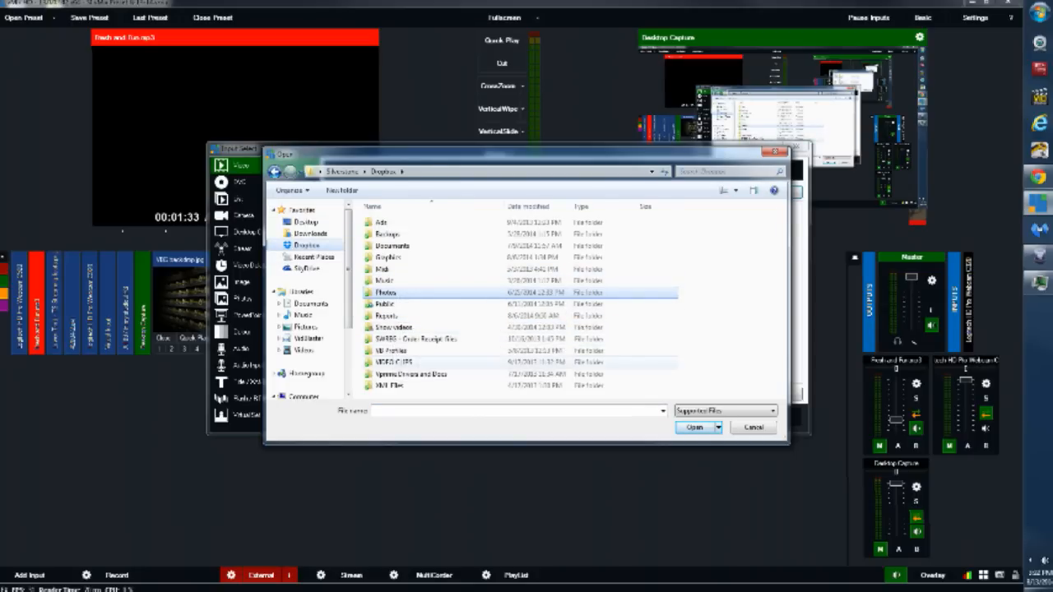
{"action": "double_click", "coordinate": [393, 361]}
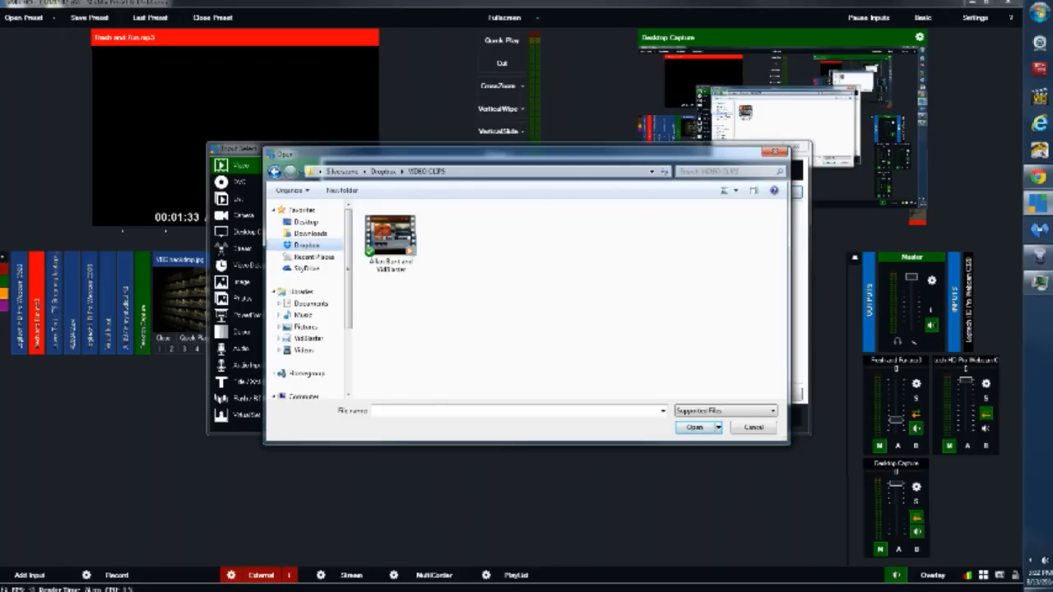
{"action": "left_click", "coordinate": [306, 245]}
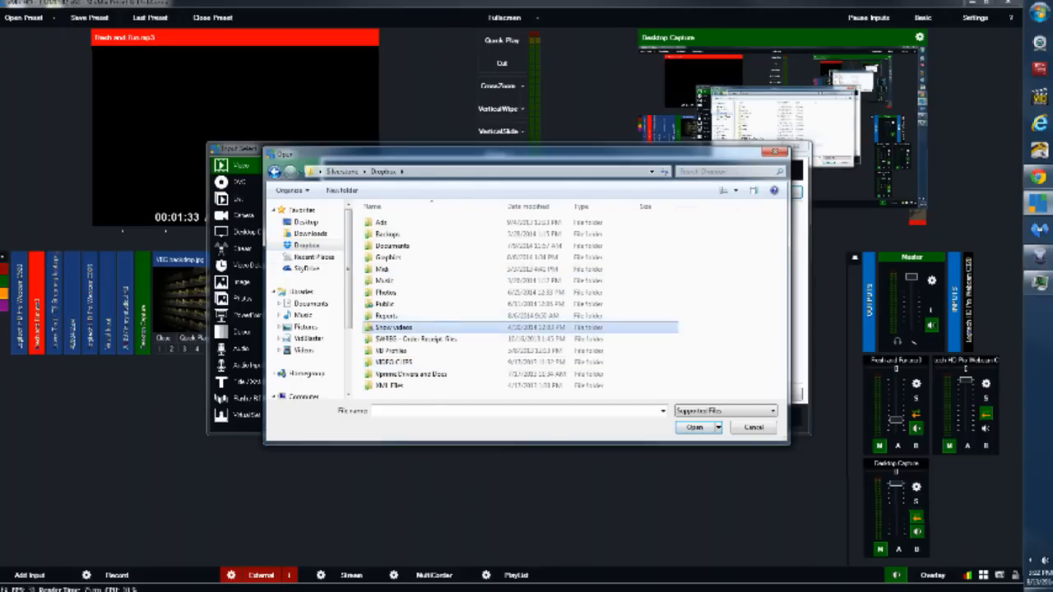
{"action": "double_click", "coordinate": [393, 327]}
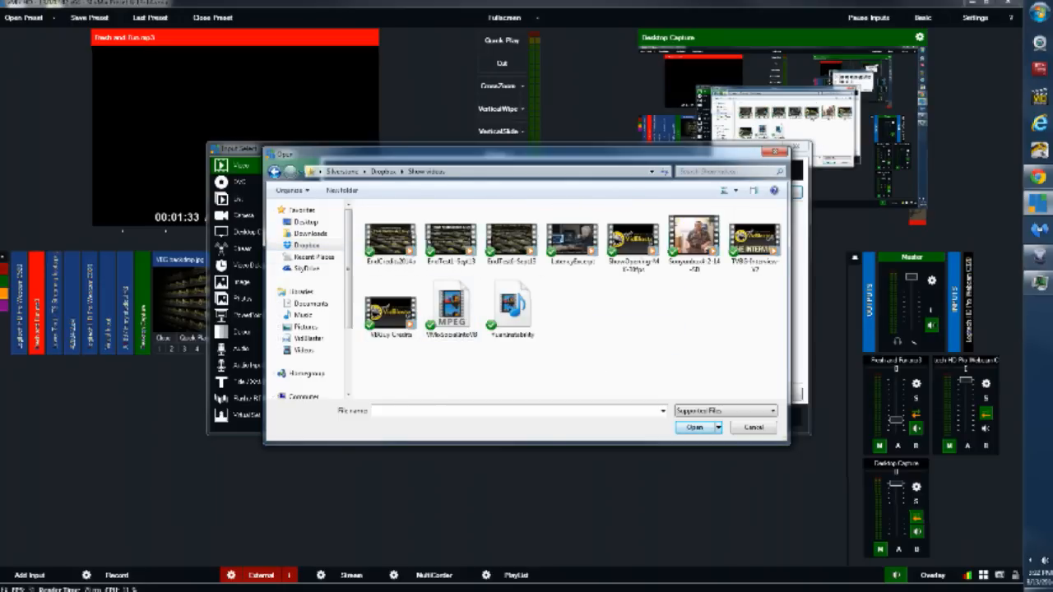
{"action": "left_click", "coordinate": [304, 349]}
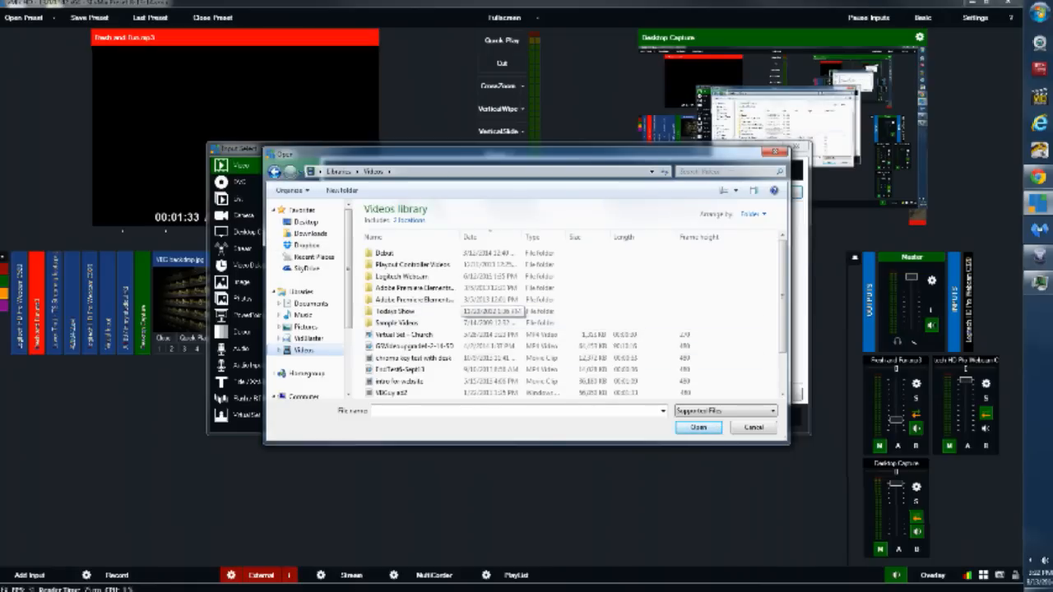
{"action": "double_click", "coordinate": [303, 350]}
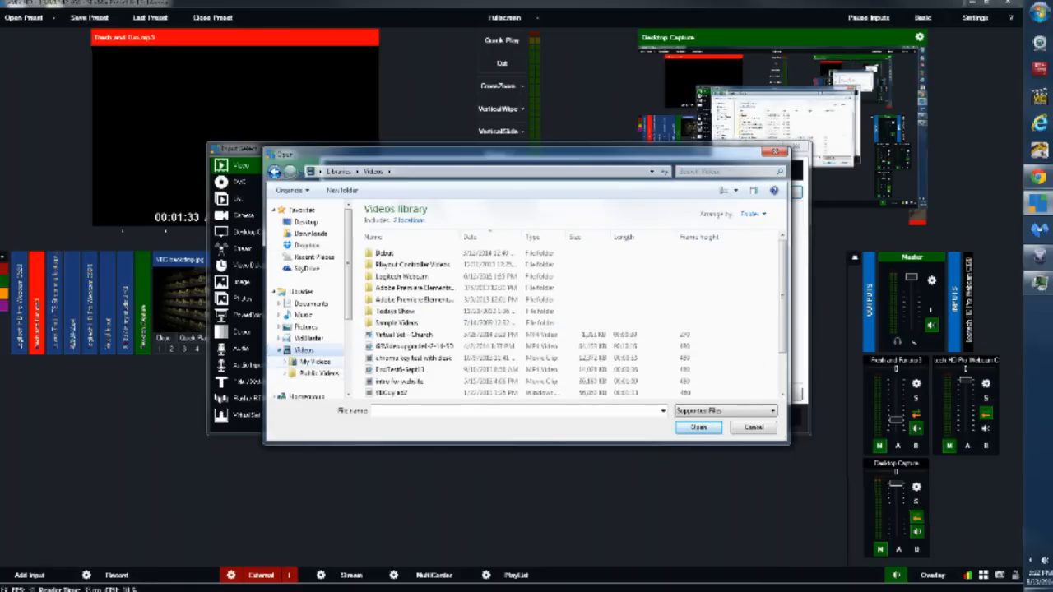
{"action": "left_click", "coordinate": [315, 362]}
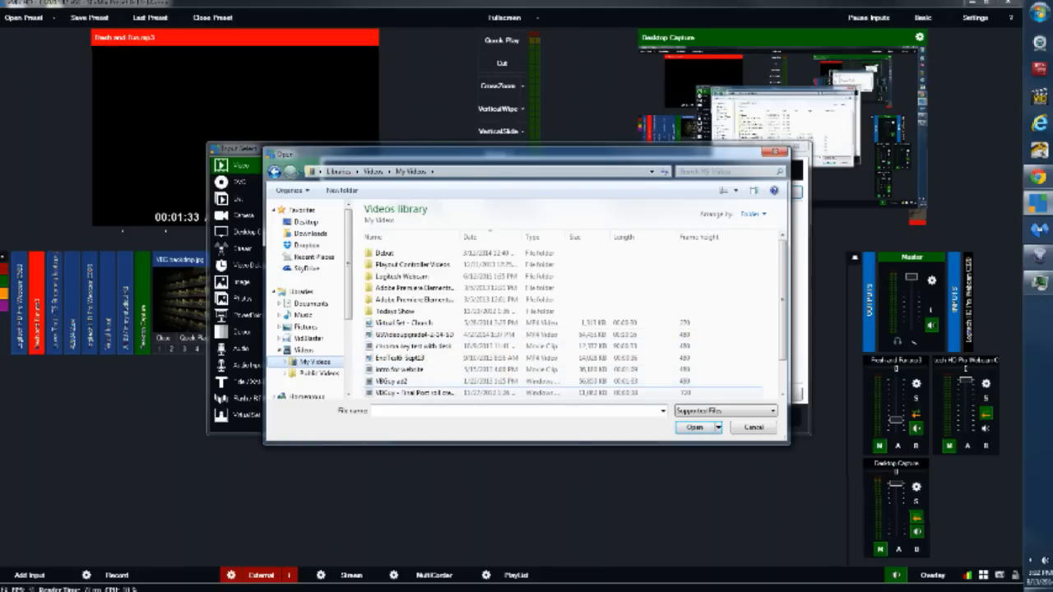
{"action": "scroll", "coordinate": [527, 321], "scroll_direction": "down", "scroll_amount": 1}
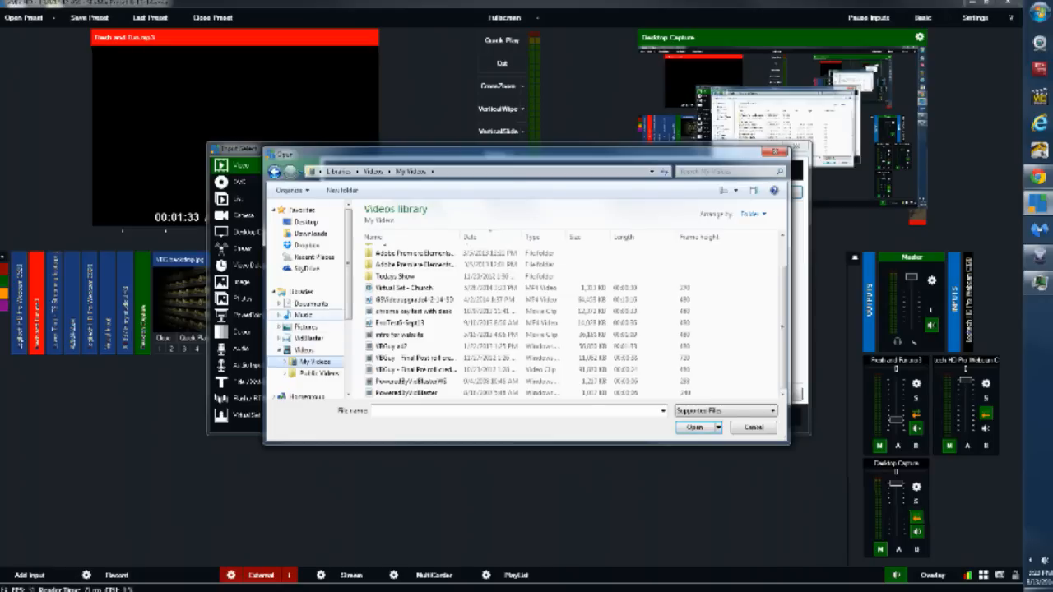
Step: Add the video "capture - 06 August 2014 - 09-52-26 AM.mp4" from the vMixStorage folder in Documents as an input
{"action": "left_click", "coordinate": [311, 303]}
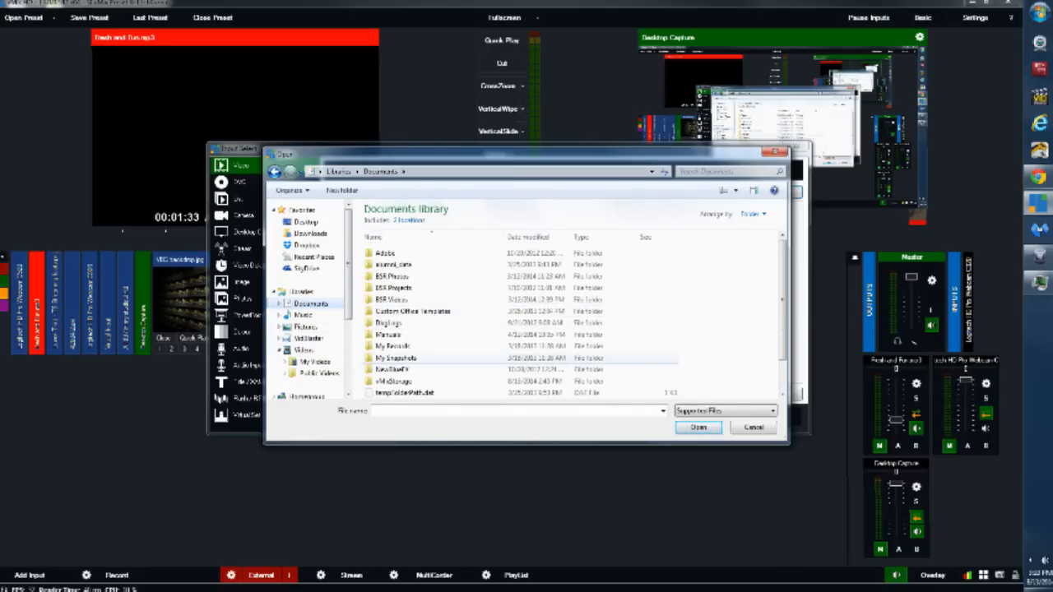
{"action": "left_click", "coordinate": [402, 382]}
{"action": "double_click", "coordinate": [401, 382]}
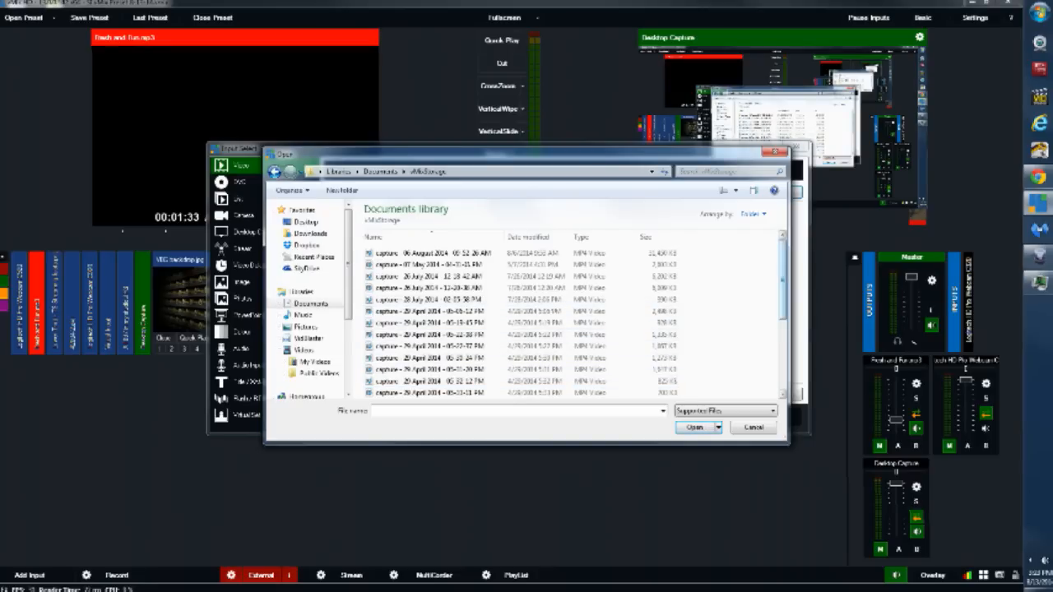
{"action": "scroll", "coordinate": [650, 329], "scroll_direction": "down", "scroll_amount": 4}
{"action": "scroll", "coordinate": [666, 300], "scroll_direction": "up", "scroll_amount": 4}
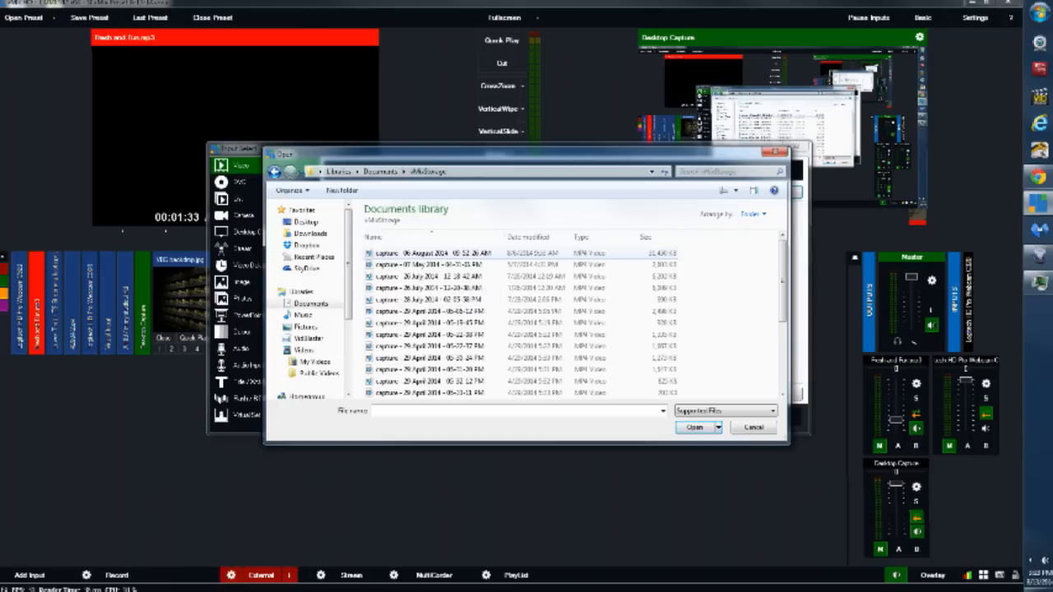
{"action": "left_click", "coordinate": [428, 254]}
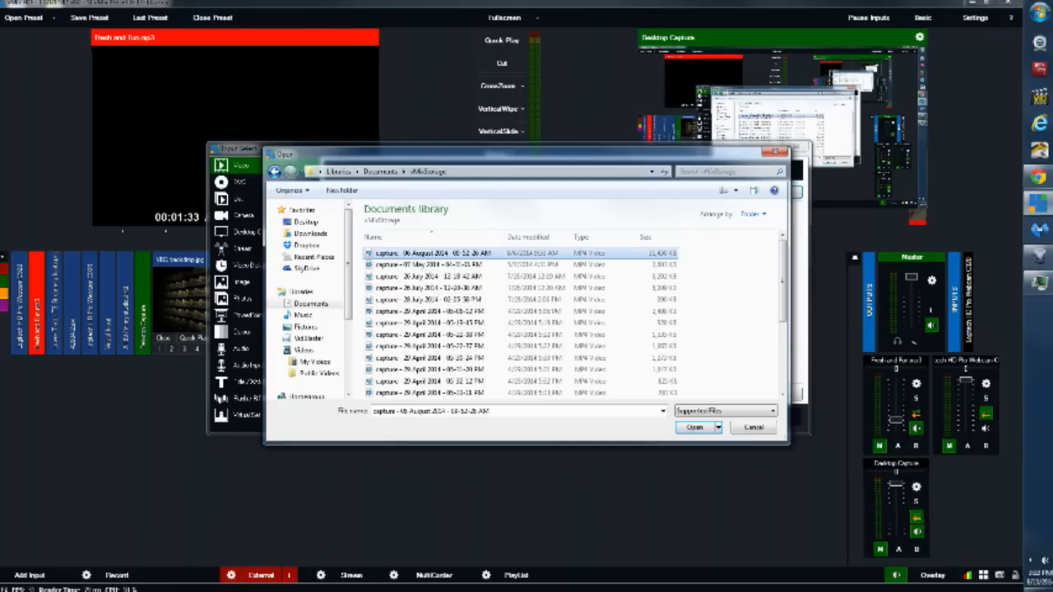
{"action": "key", "text": "Return"}
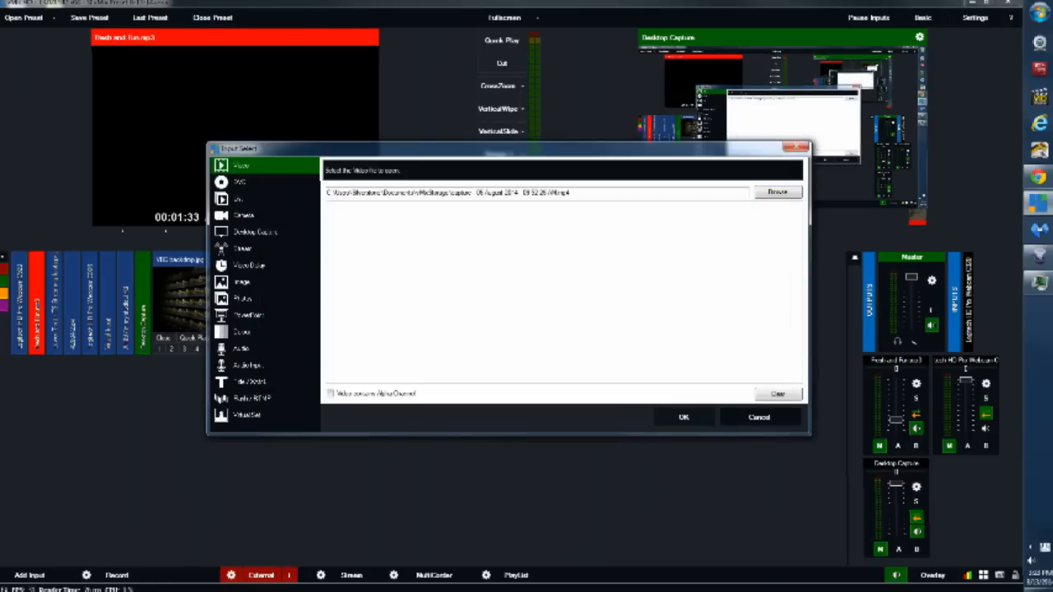
{"action": "key", "text": "Return"}
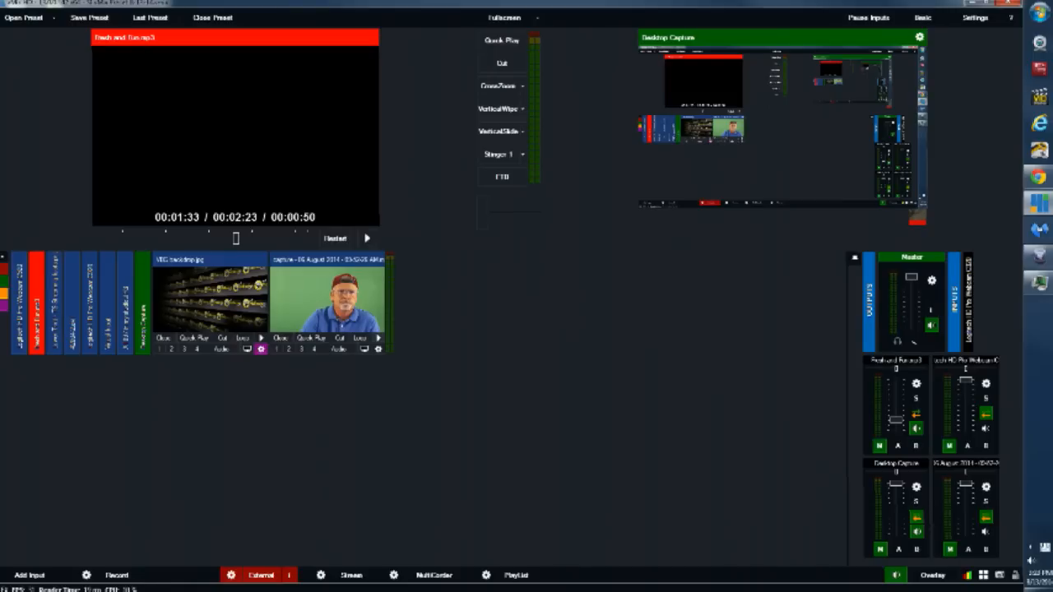
Step: Preview the newly added green-screen capture clip, play it briefly with looping turned on, and pause it
{"action": "left_click", "coordinate": [328, 298]}
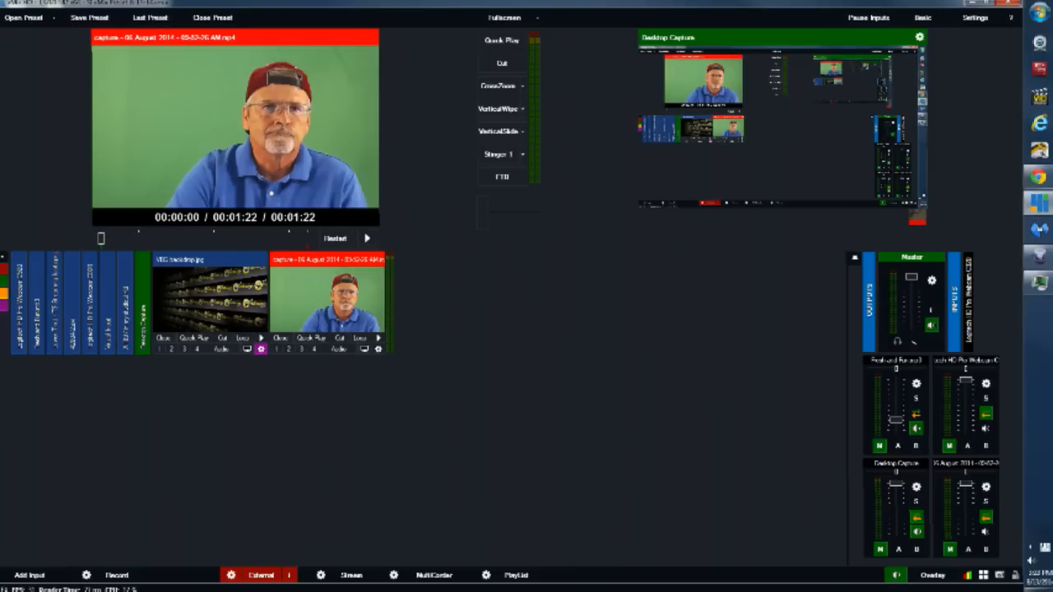
{"action": "left_click", "coordinate": [378, 338]}
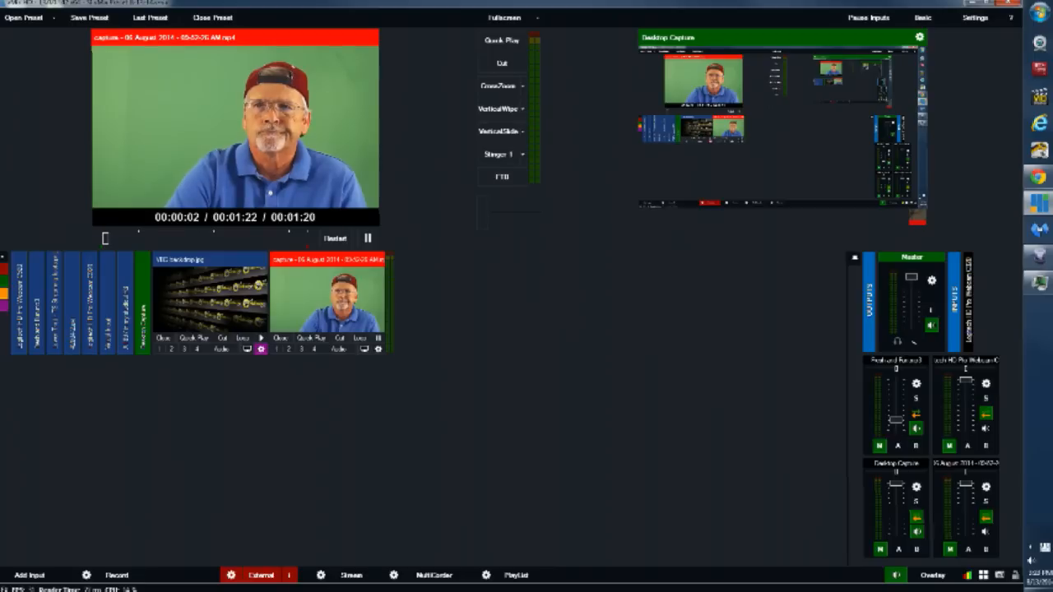
{"action": "left_click", "coordinate": [359, 338]}
{"action": "left_click", "coordinate": [378, 338]}
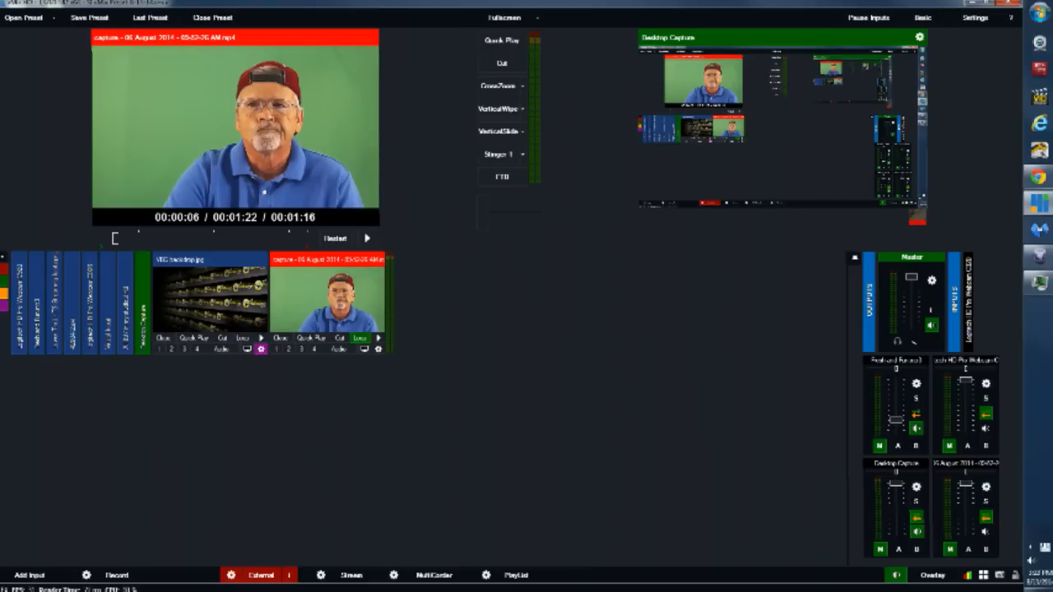
Step: Collapse the VBG backdrop.jpg input and assign the capture clip to the purple category
{"action": "left_click", "coordinate": [200, 260]}
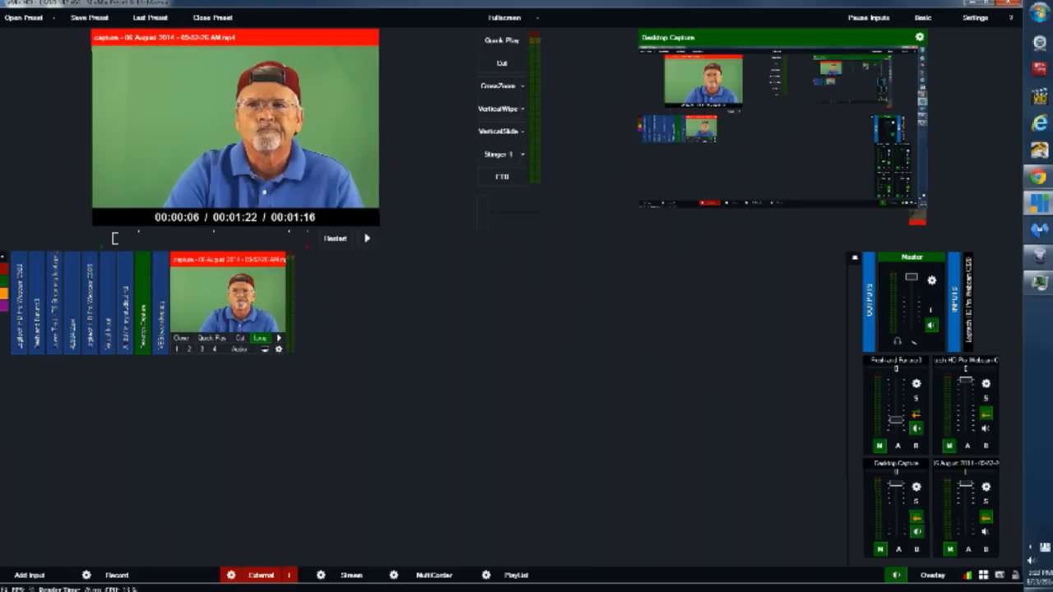
{"action": "left_click", "coordinate": [278, 349]}
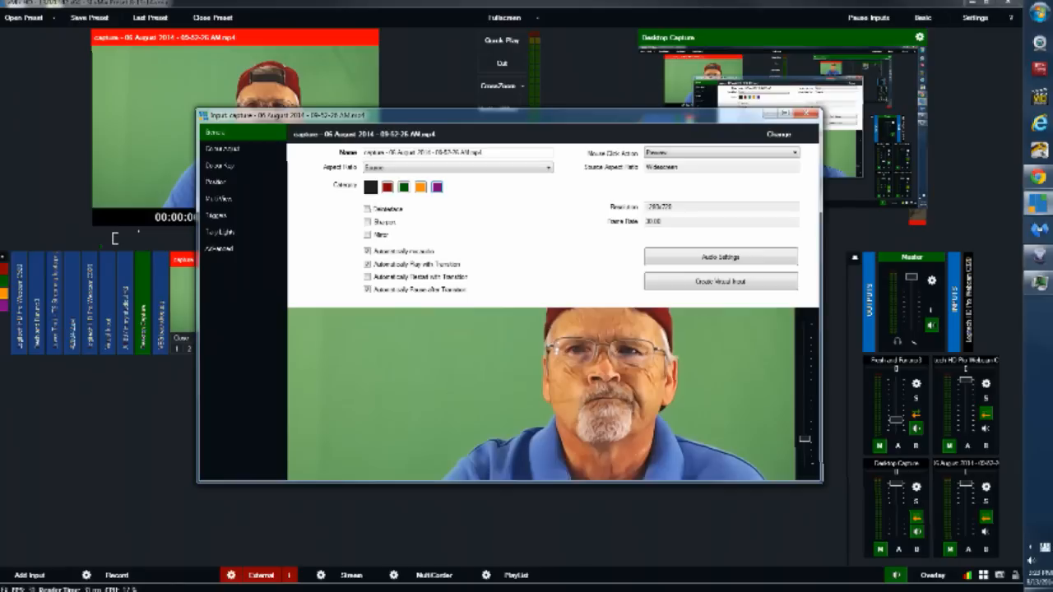
{"action": "left_click", "coordinate": [437, 187]}
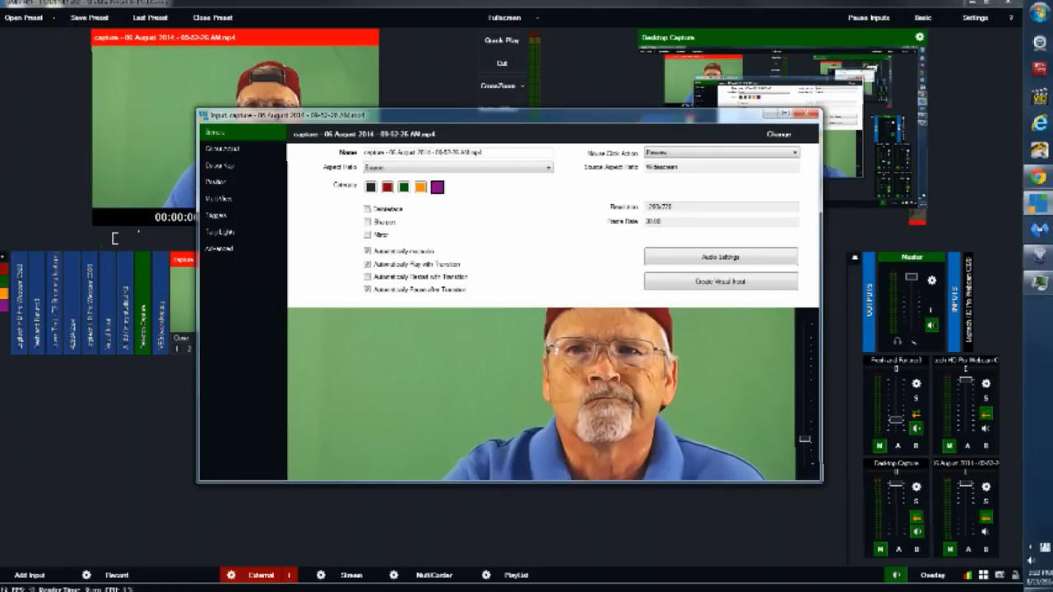
Step: Enable the colour key on the green-screen capture clip and sample its green background as the key colour
{"action": "left_click", "coordinate": [811, 114]}
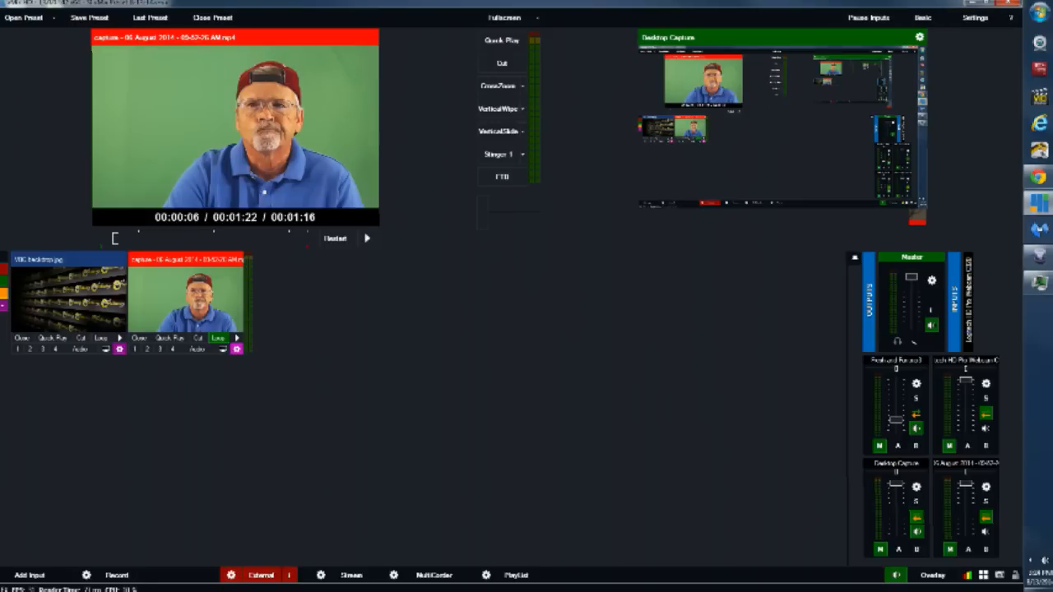
{"action": "left_click", "coordinate": [236, 349]}
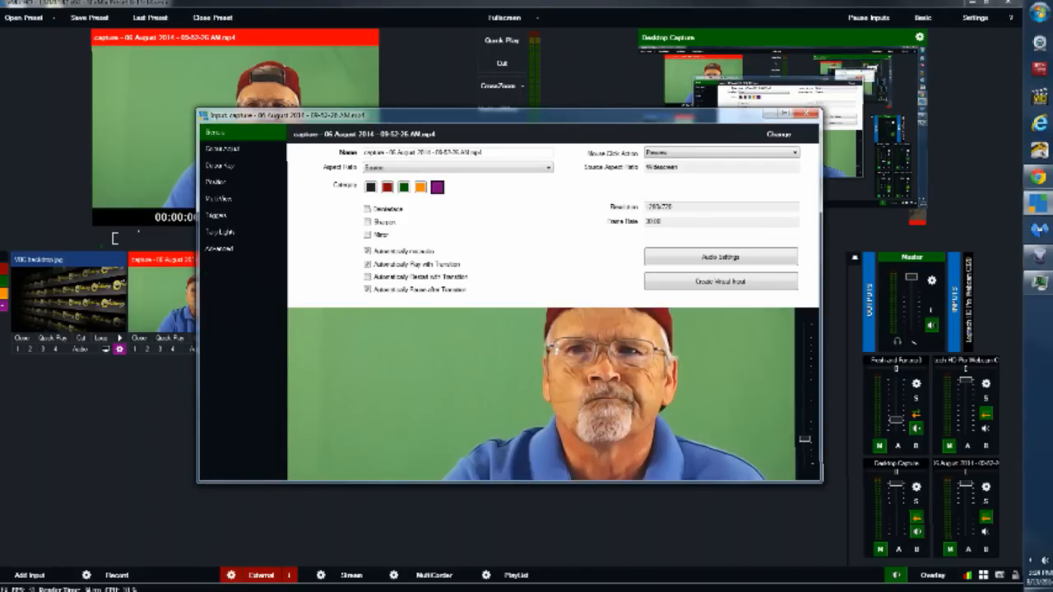
{"action": "left_click", "coordinate": [220, 165]}
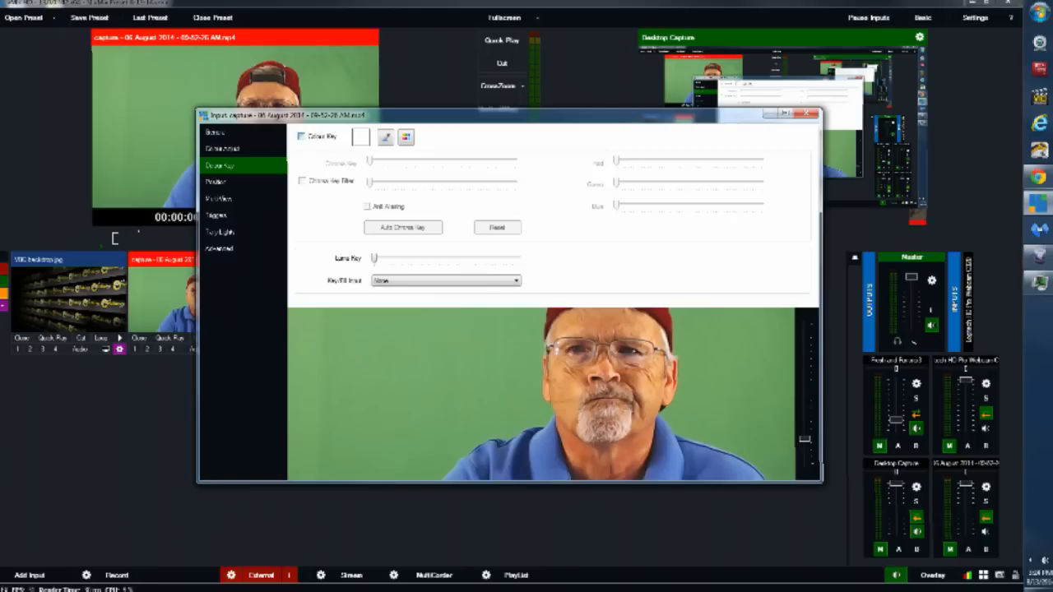
{"action": "left_click", "coordinate": [301, 136]}
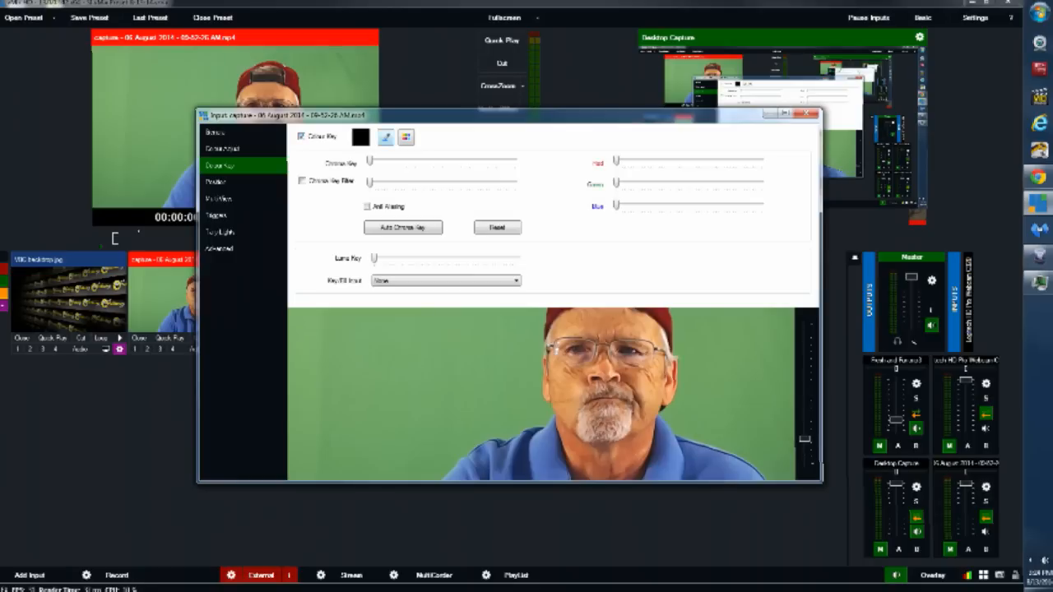
{"action": "left_click", "coordinate": [385, 136]}
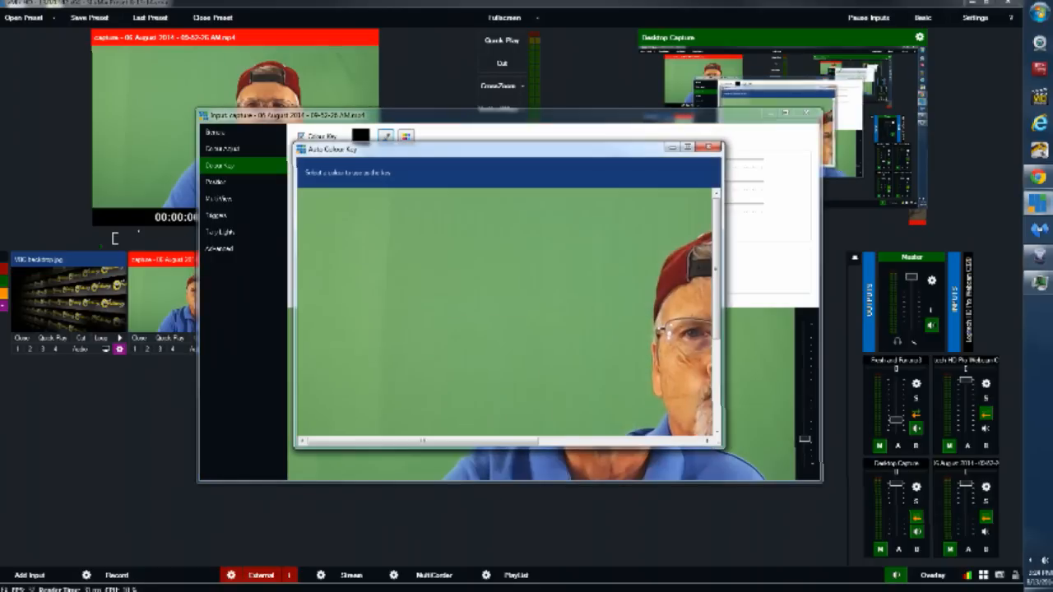
{"action": "left_click", "coordinate": [492, 285]}
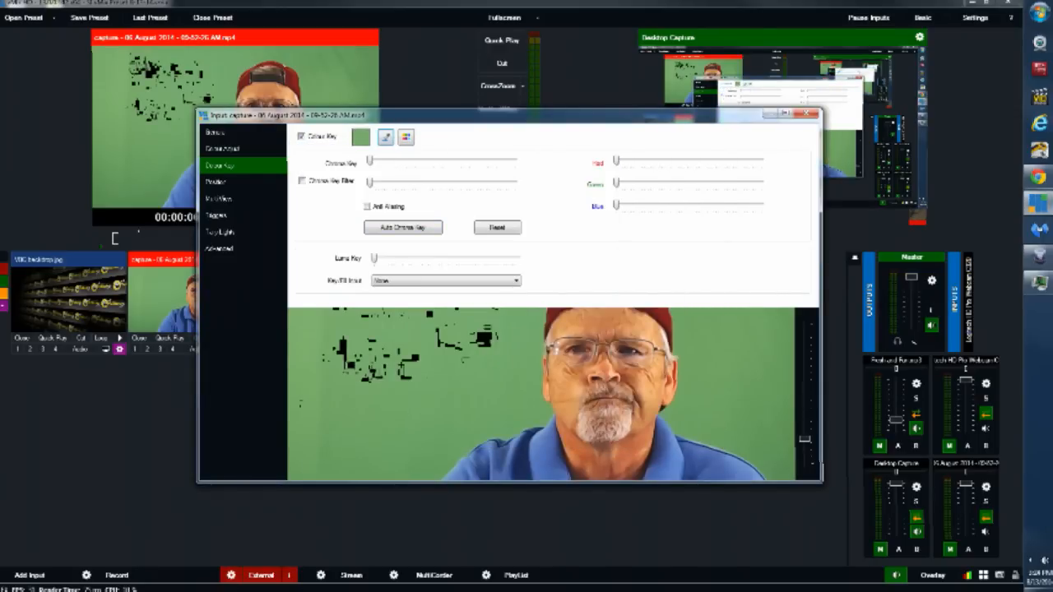
Step: Raise the capture clip's chroma key to about halfway, enable the chroma key filter and set it near maximum
{"action": "left_click_drag", "start_coordinate": [371, 160], "coordinate": [444, 161]}
{"action": "left_click", "coordinate": [302, 180]}
{"action": "left_click_drag", "start_coordinate": [369, 182], "coordinate": [507, 182]}
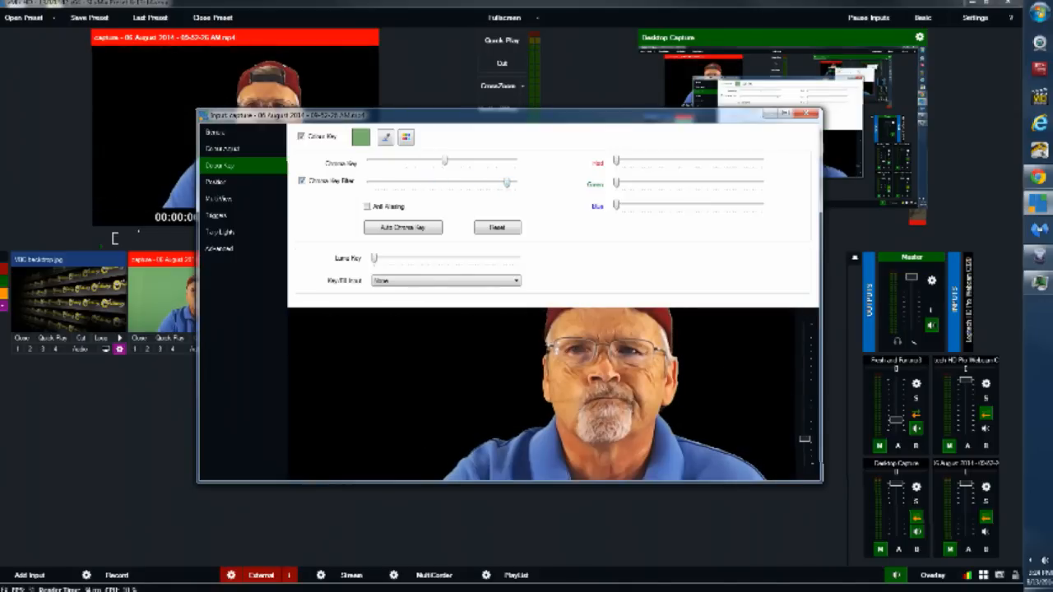
{"action": "left_click_drag", "start_coordinate": [494, 114], "coordinate": [462, 82]}
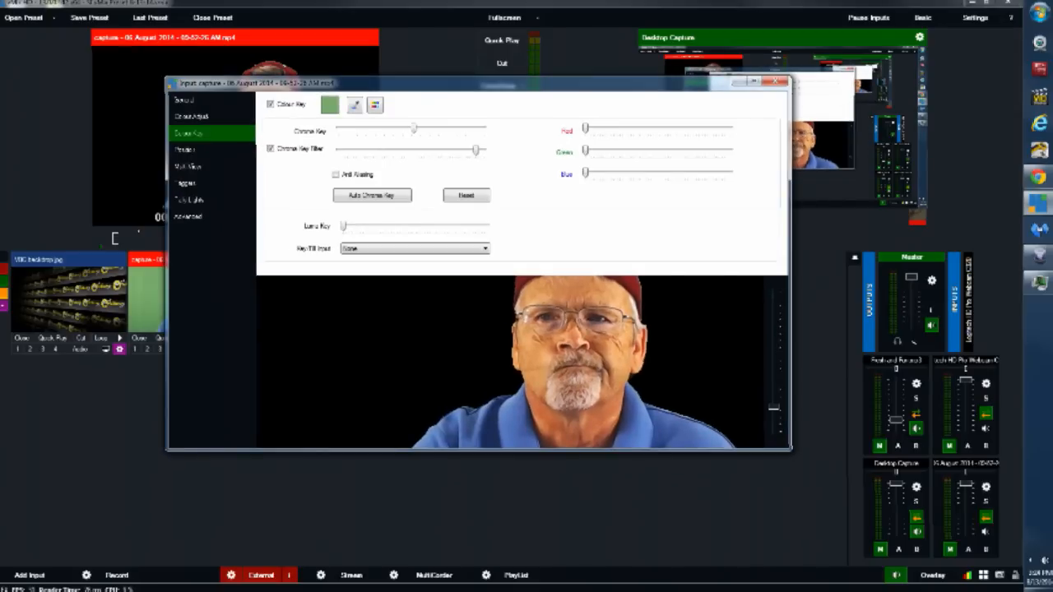
{"action": "left_click", "coordinate": [777, 83]}
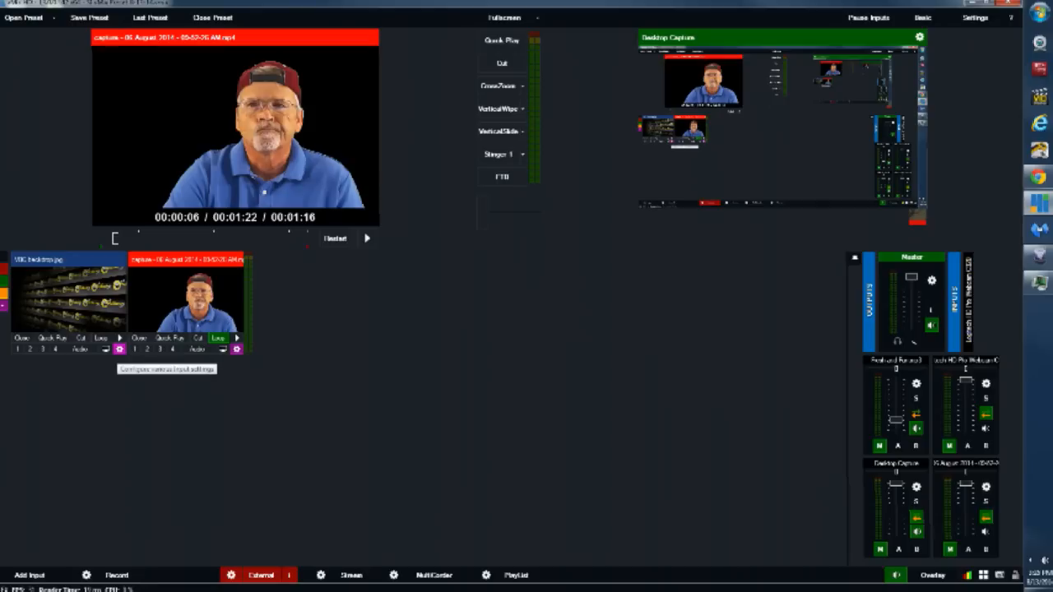
Step: Set the green-screen capture clip as Multi View layer 1 of VBG backdrop.jpg and preview the composite
{"action": "left_click", "coordinate": [119, 349]}
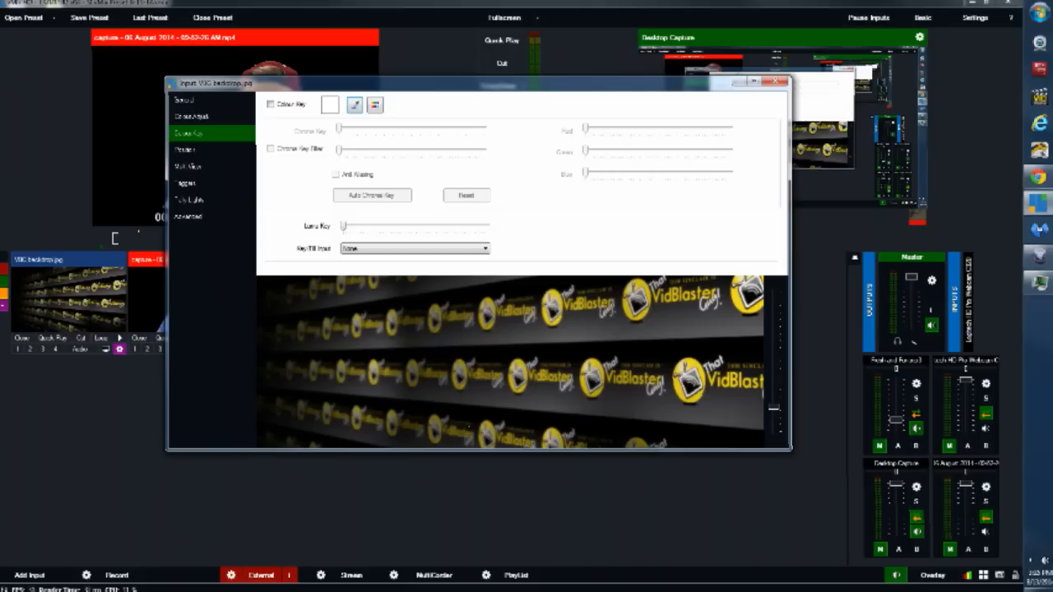
{"action": "left_click", "coordinate": [188, 166]}
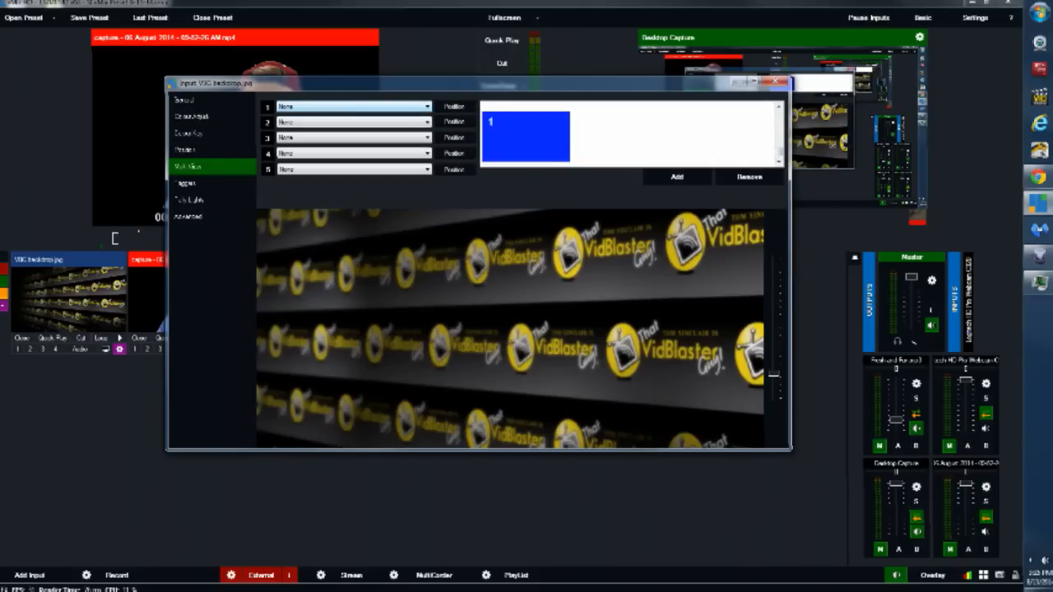
{"action": "left_click", "coordinate": [427, 106]}
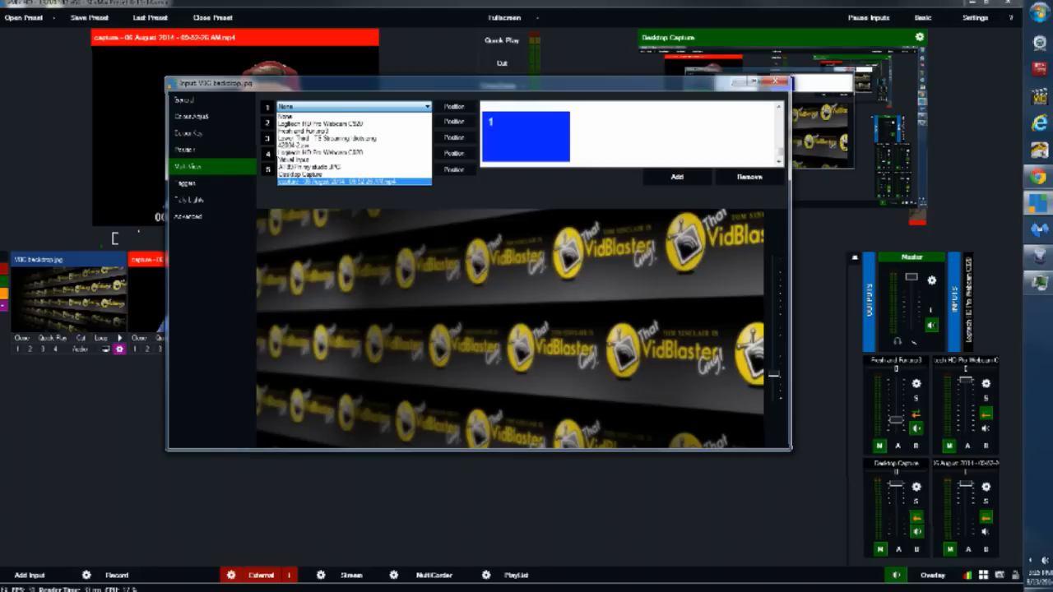
{"action": "left_click", "coordinate": [337, 182]}
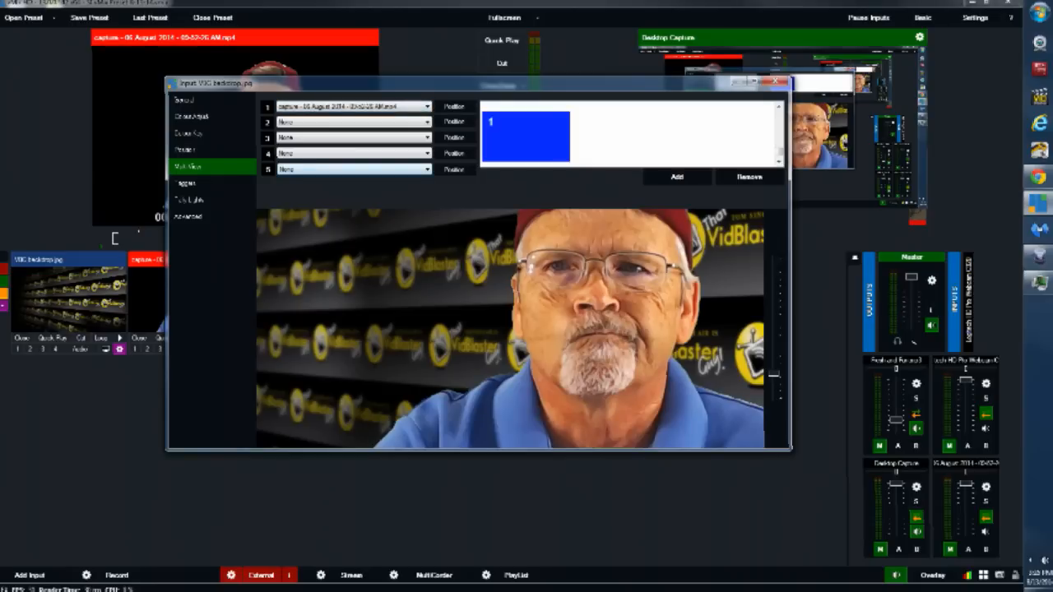
{"action": "left_click", "coordinate": [778, 82]}
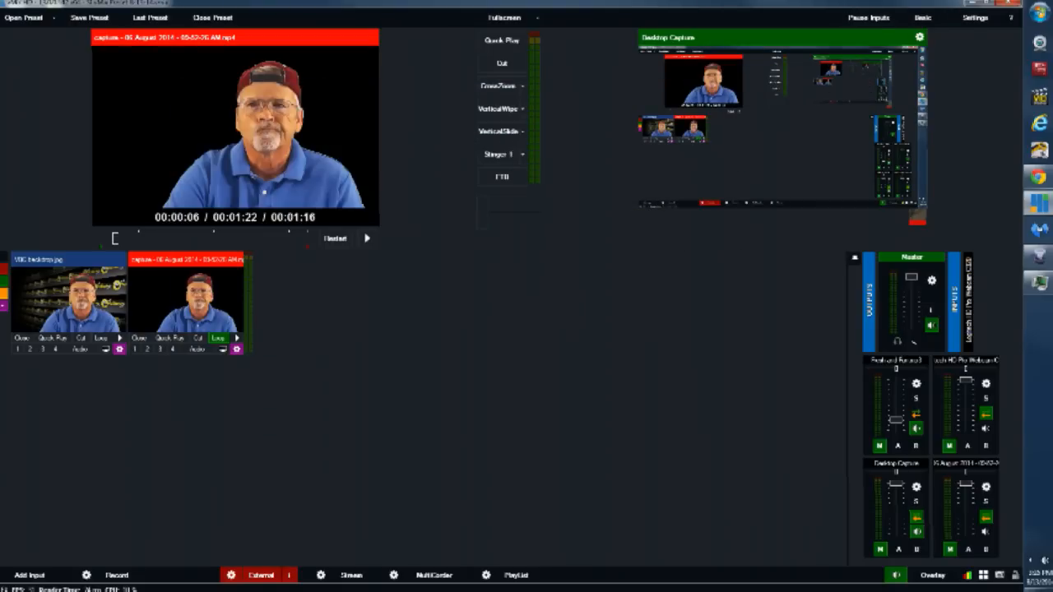
{"action": "left_click", "coordinate": [69, 298]}
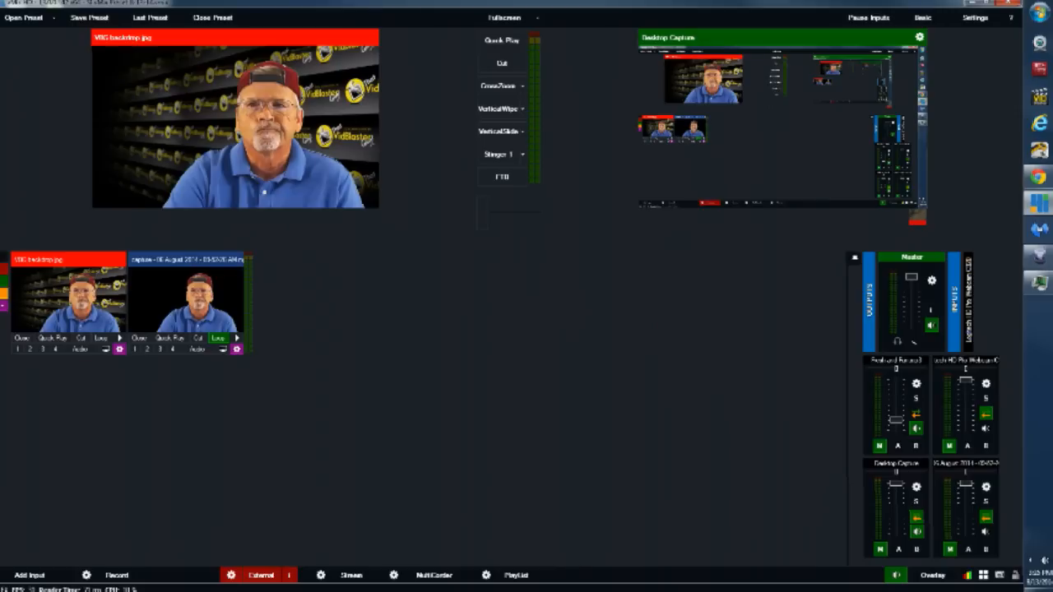
Step: Assign Lower Third - TS Streaming Idiots.png to the purple category and show only the purple-category inputs
{"action": "left_click", "coordinate": [3, 257]}
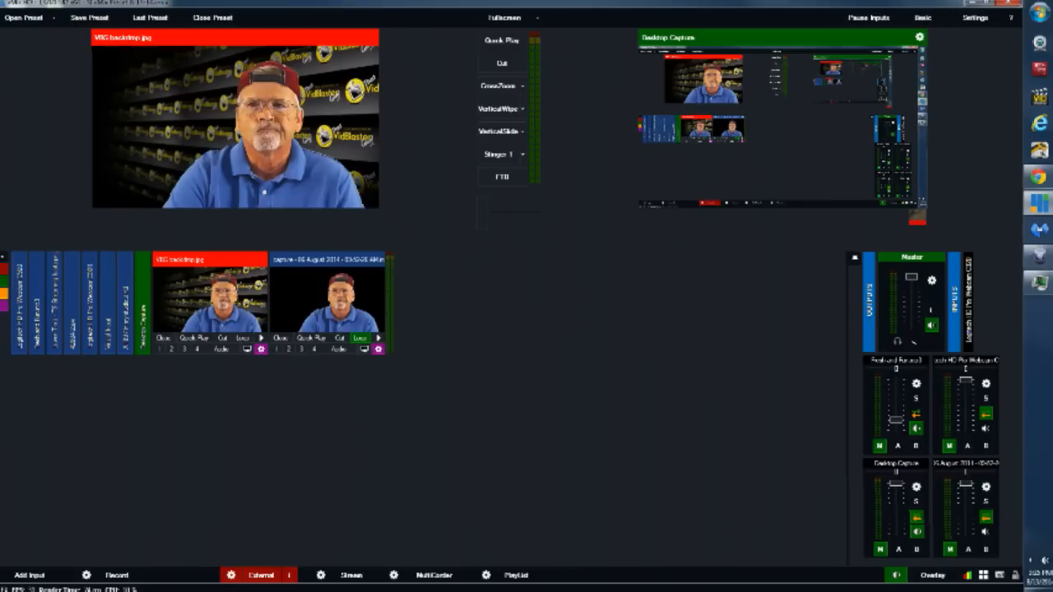
{"action": "double_click", "coordinate": [54, 300]}
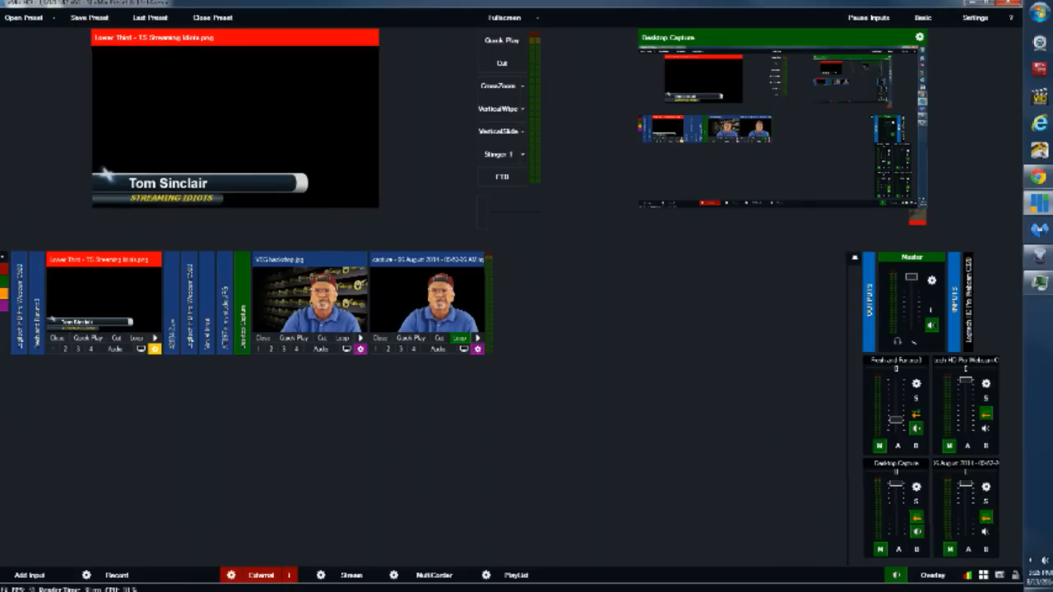
{"action": "left_click", "coordinate": [154, 349]}
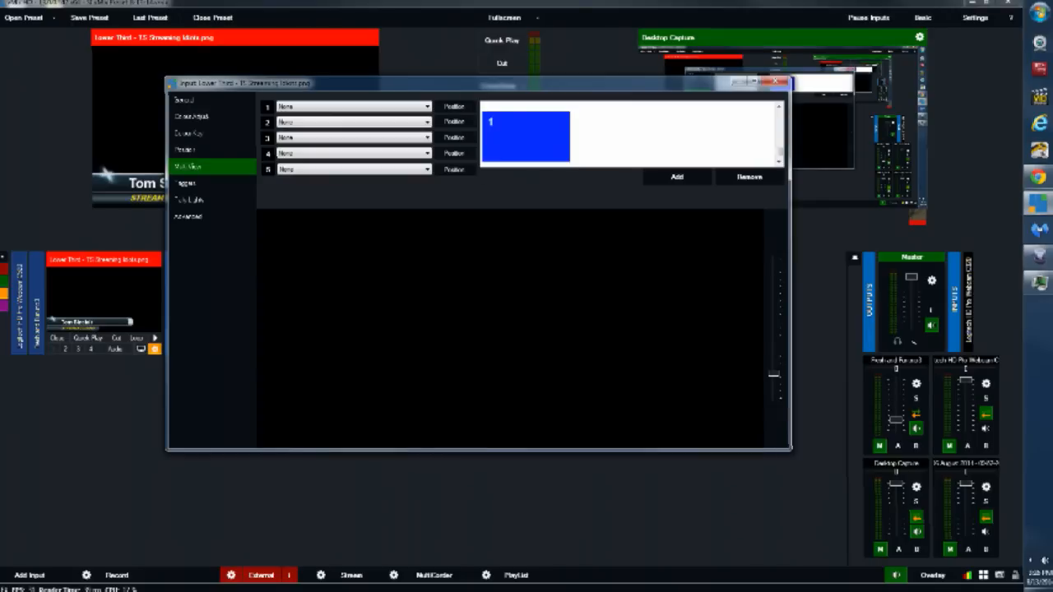
{"action": "left_click", "coordinate": [183, 100]}
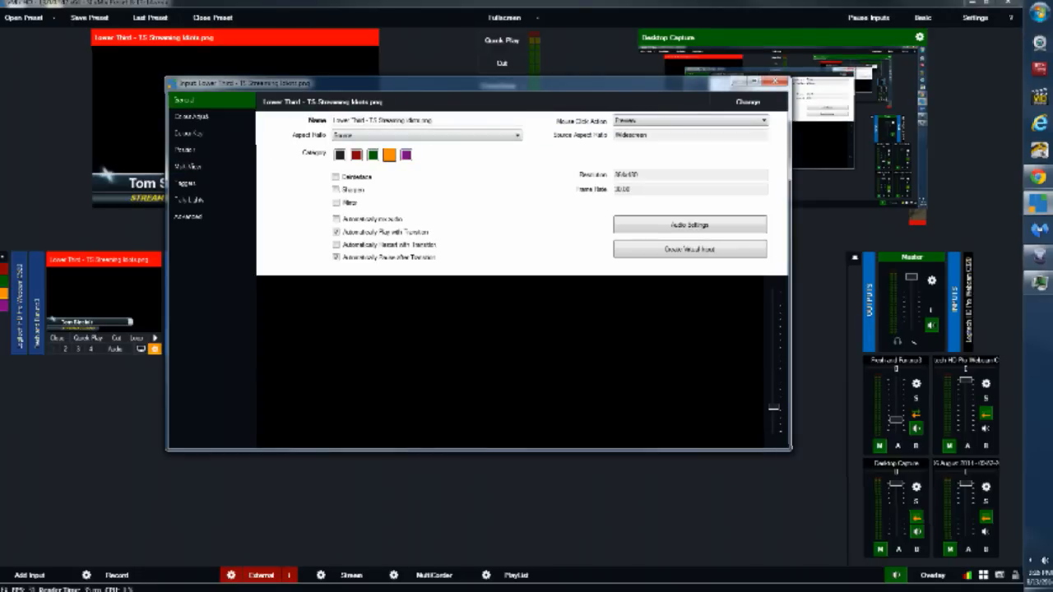
{"action": "left_click", "coordinate": [779, 83]}
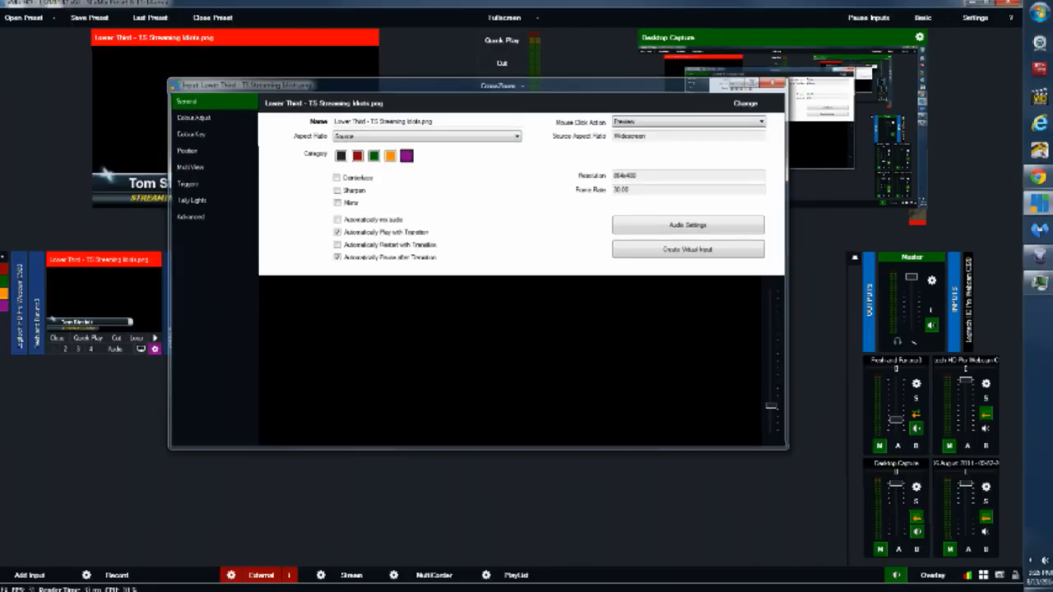
{"action": "left_click", "coordinate": [4, 305]}
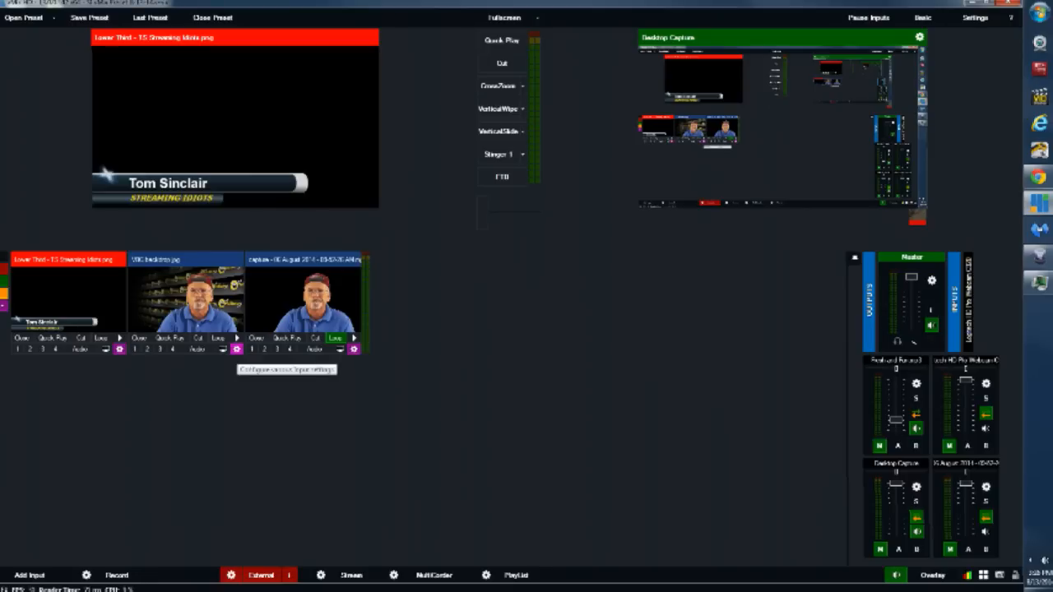
Step: Set Lower Third - TS Streaming Idiots.png as Multi View layer 2 of VBG backdrop.jpg and preview the composite
{"action": "left_click", "coordinate": [237, 349]}
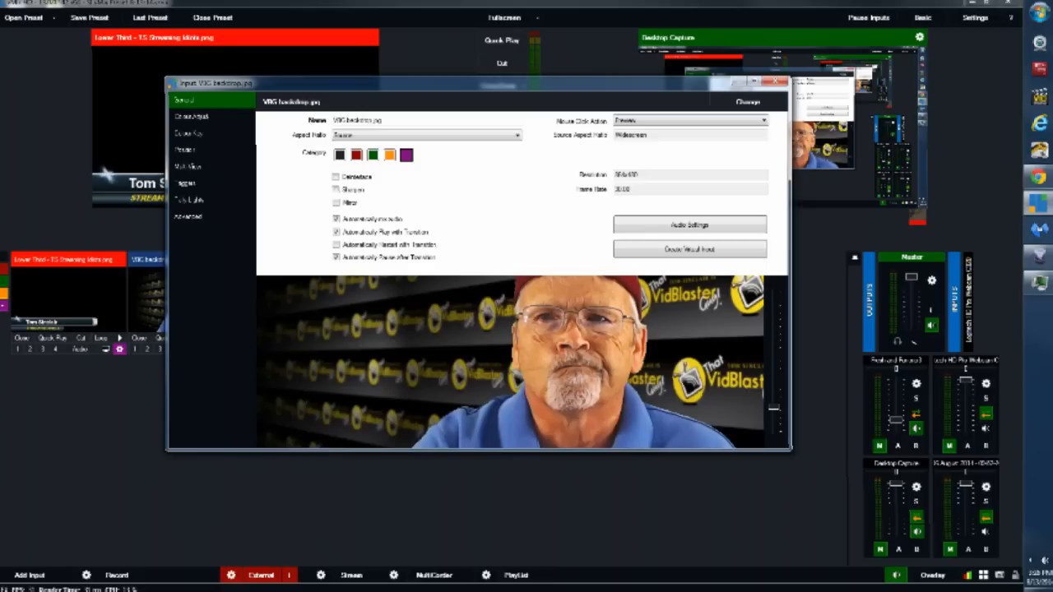
{"action": "left_click", "coordinate": [188, 167]}
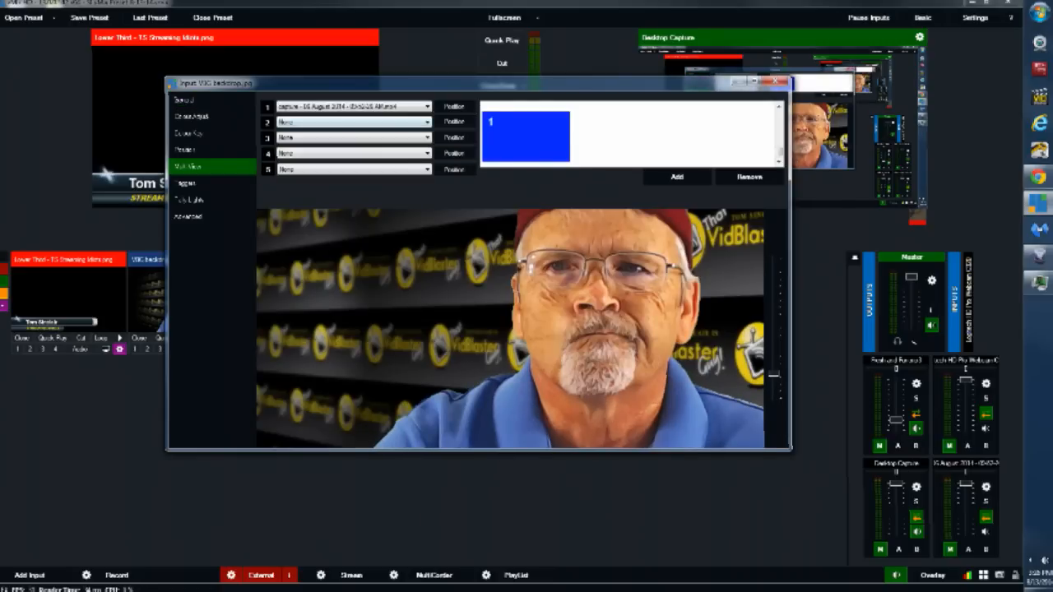
{"action": "left_click", "coordinate": [353, 122]}
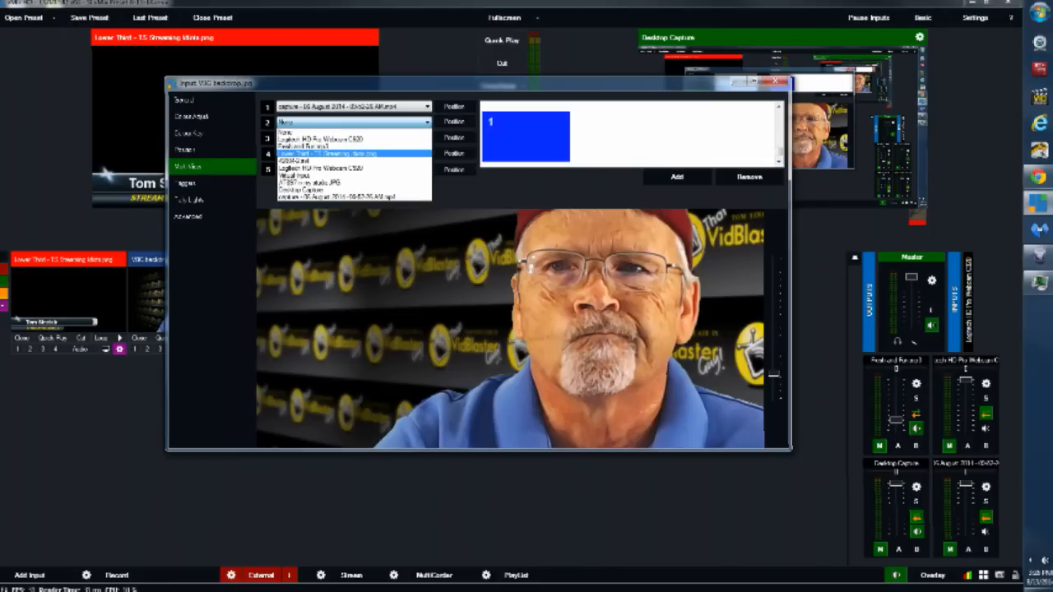
{"action": "left_click", "coordinate": [329, 153]}
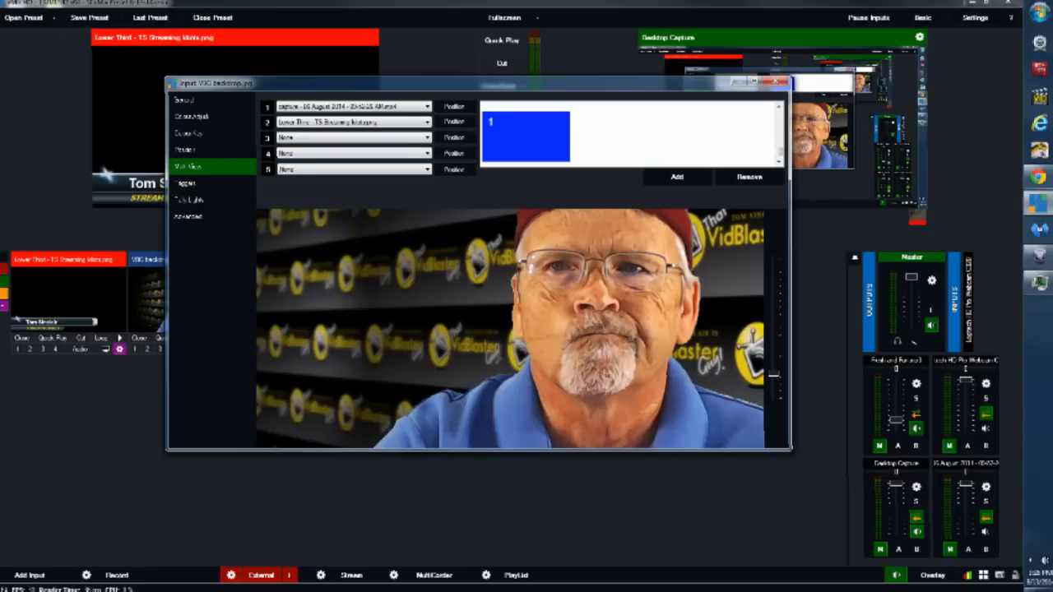
{"action": "left_click", "coordinate": [774, 81]}
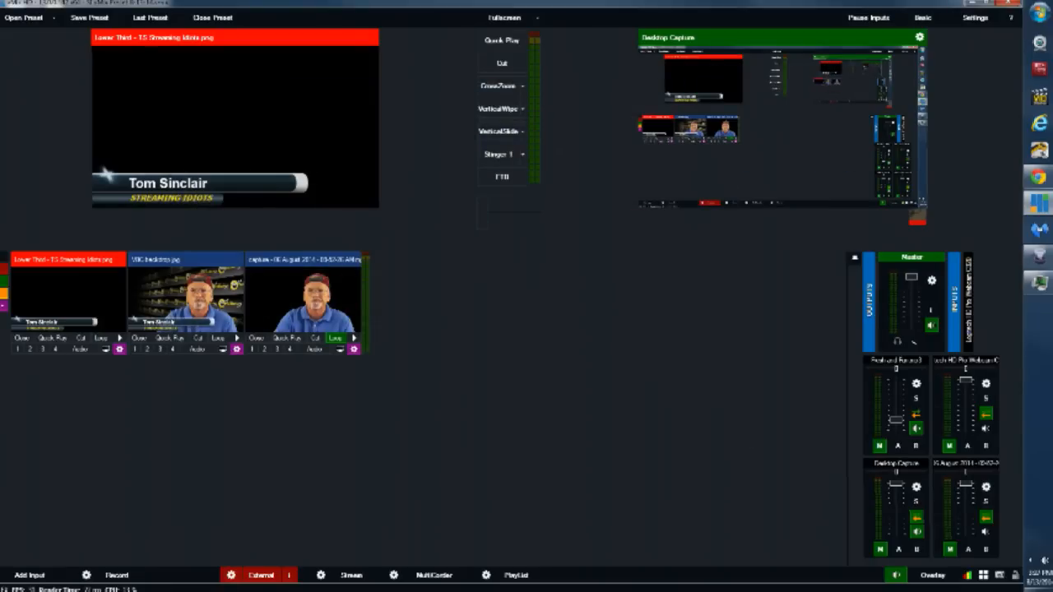
{"action": "left_click", "coordinate": [186, 294]}
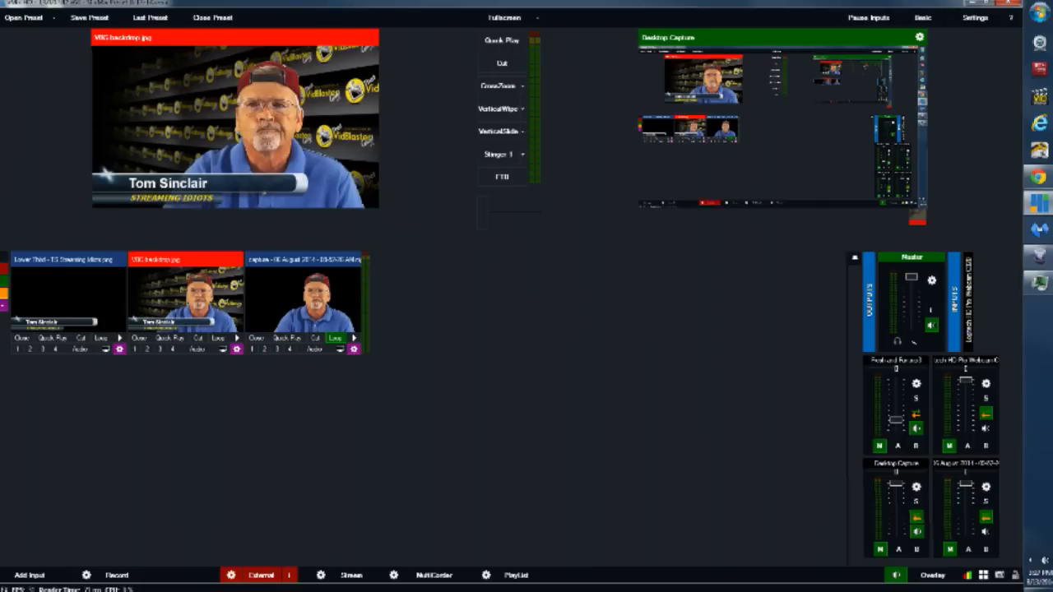
Step: Show the inputs of all categories and preview the existing Virtual Input composite
{"action": "left_click", "coordinate": [4, 270]}
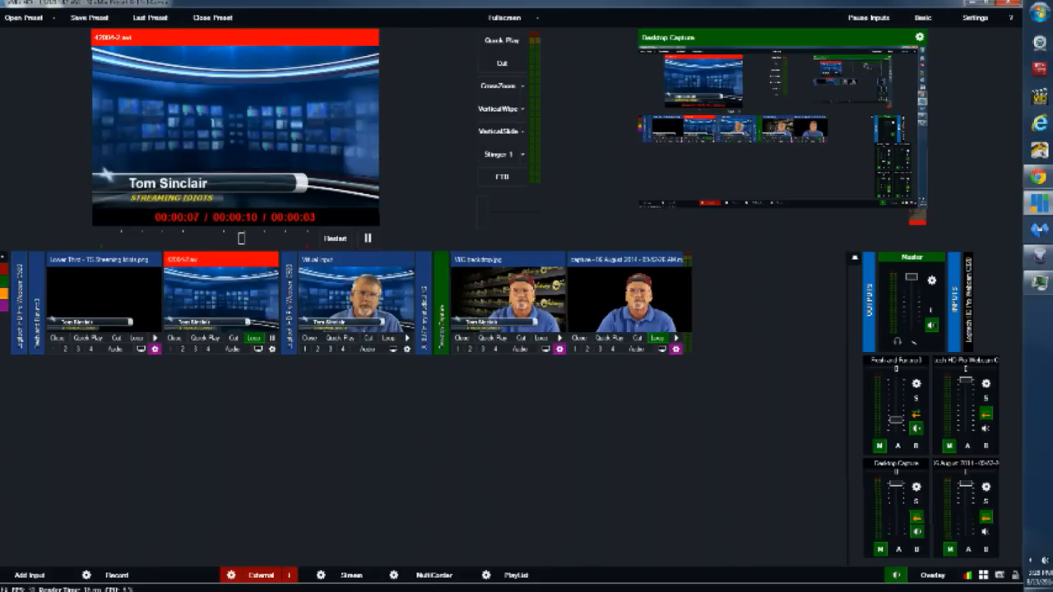
{"action": "left_click", "coordinate": [355, 296]}
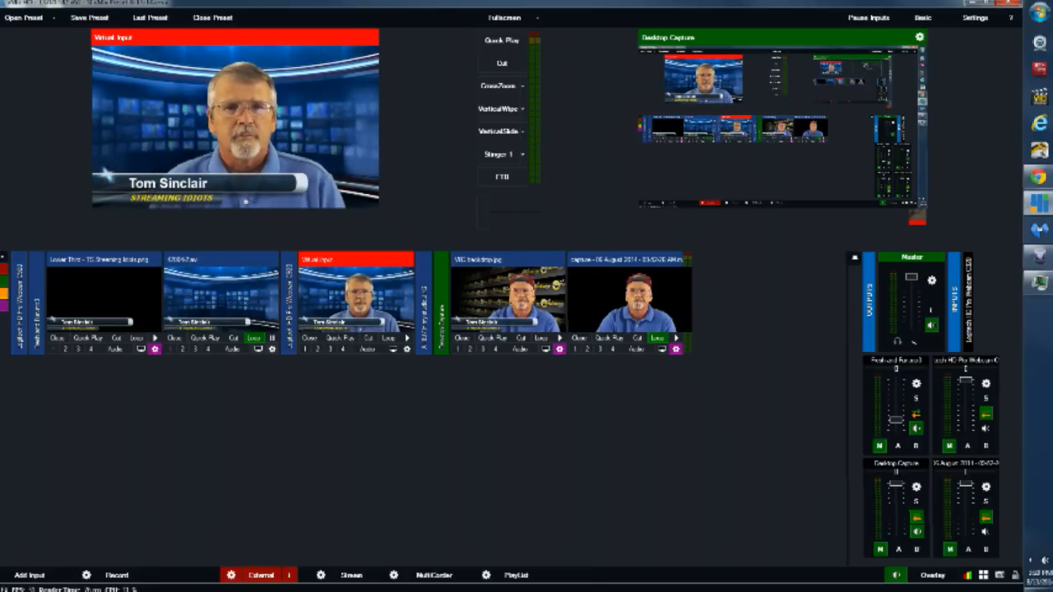
Step: Create a virtual input from the 42004-2.avi clip
{"action": "left_click", "coordinate": [272, 349]}
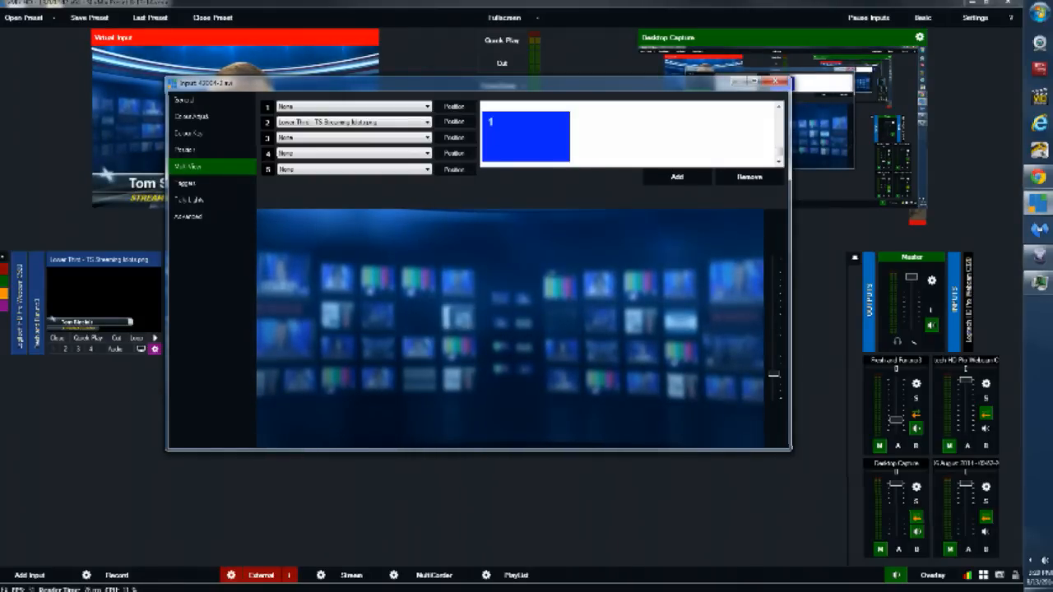
{"action": "left_click", "coordinate": [188, 216]}
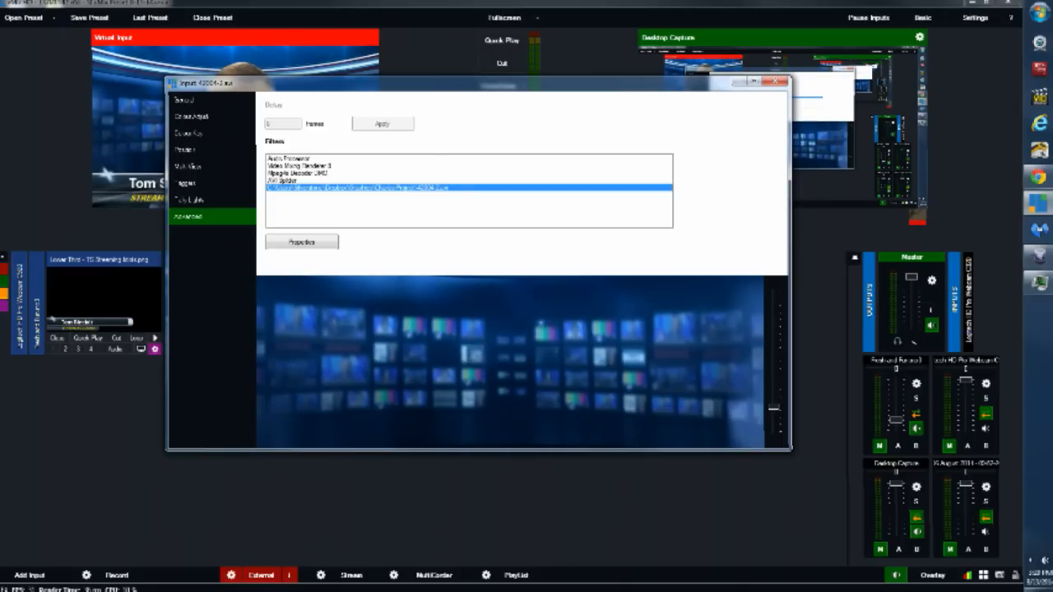
{"action": "left_click", "coordinate": [188, 167]}
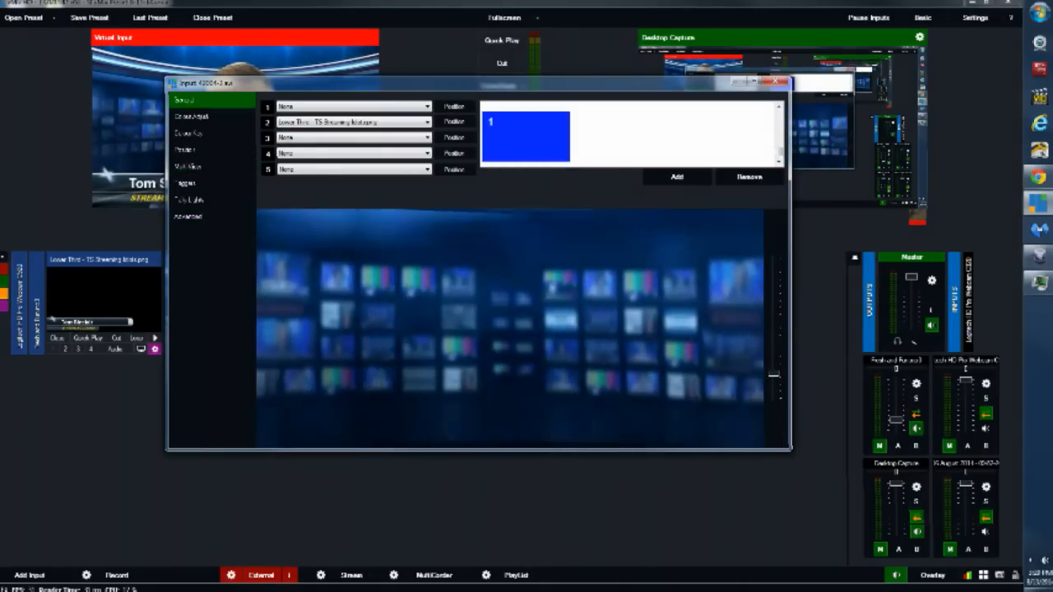
{"action": "left_click", "coordinate": [184, 99]}
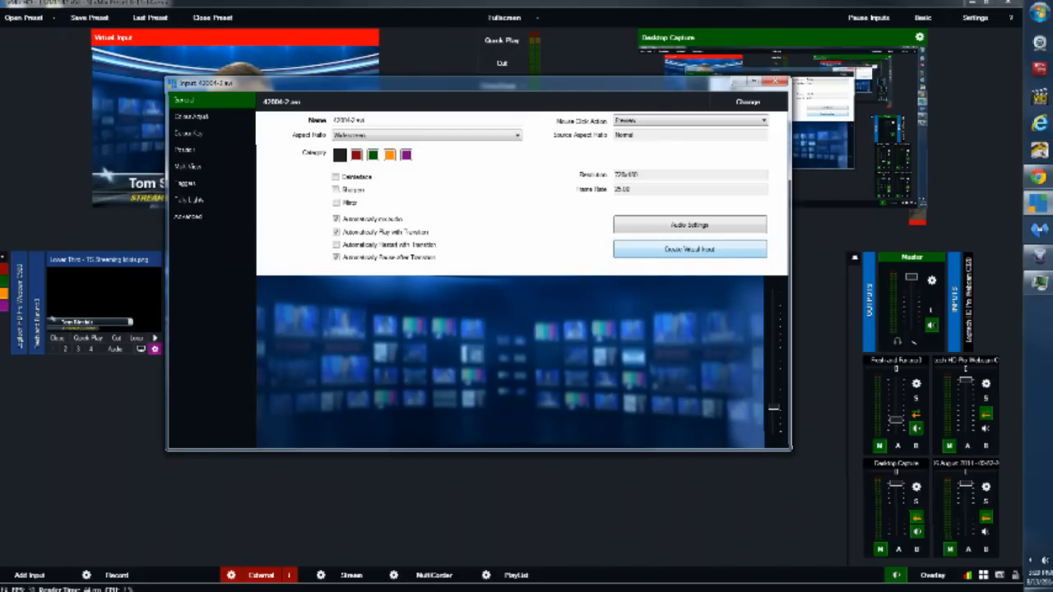
{"action": "left_click", "coordinate": [689, 248]}
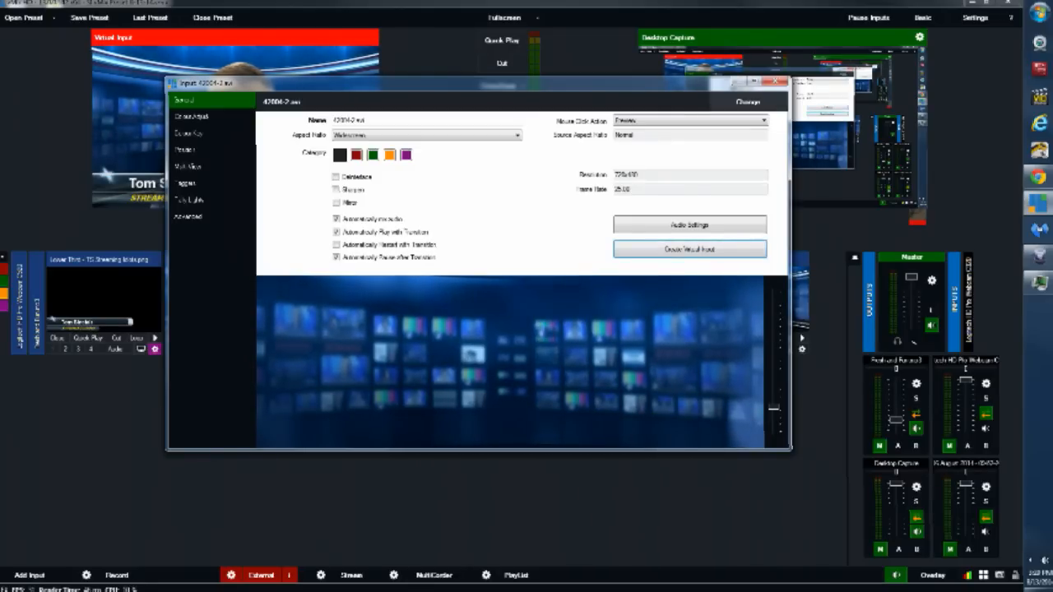
{"action": "left_click", "coordinate": [775, 81]}
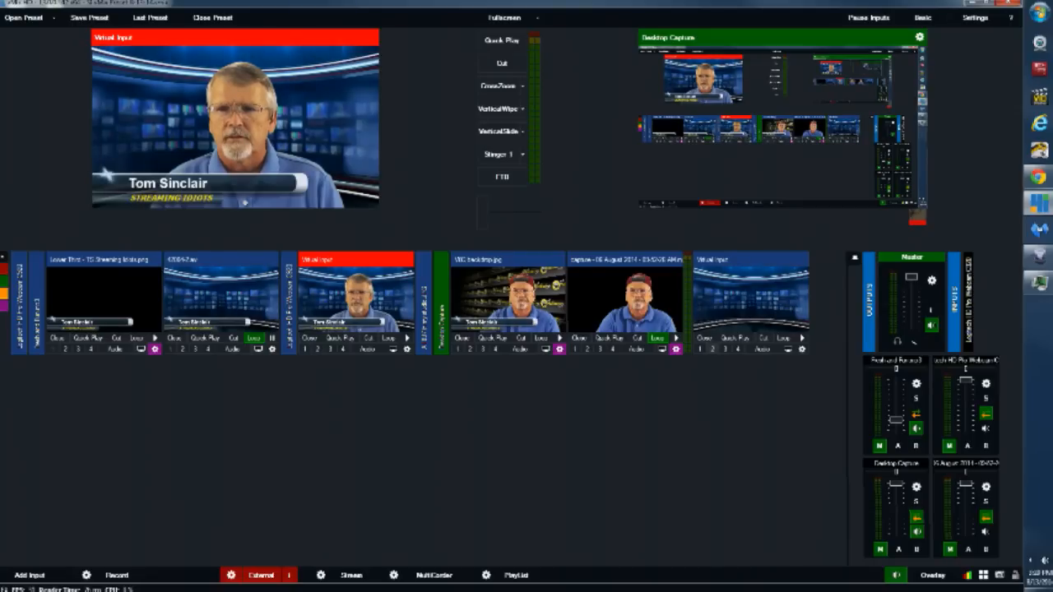
Step: Remove the newly created virtual input and return to showing only the purple-category inputs
{"action": "left_click", "coordinate": [705, 338]}
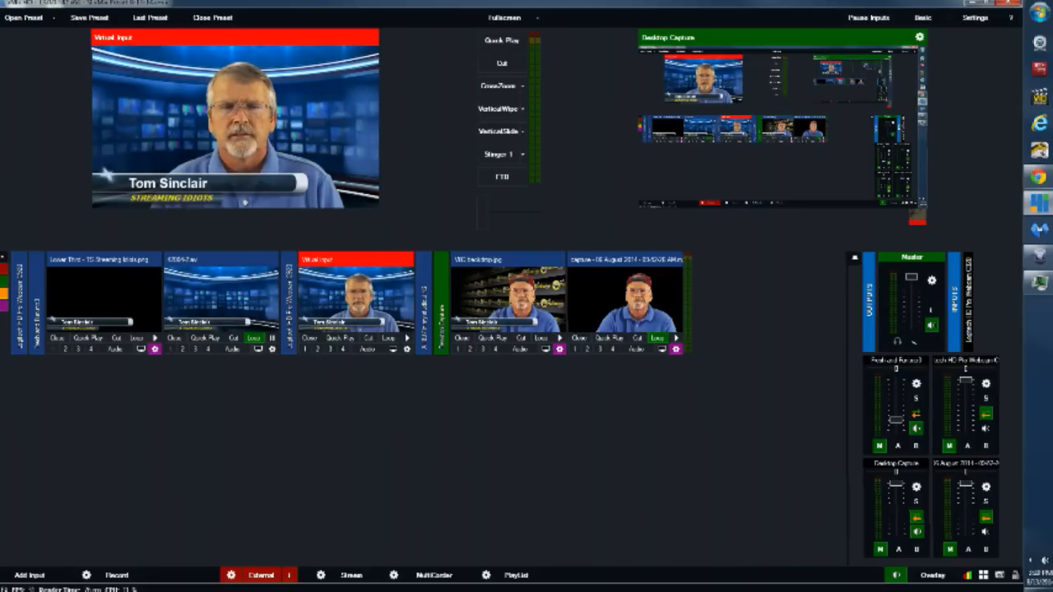
{"action": "left_click", "coordinate": [4, 305]}
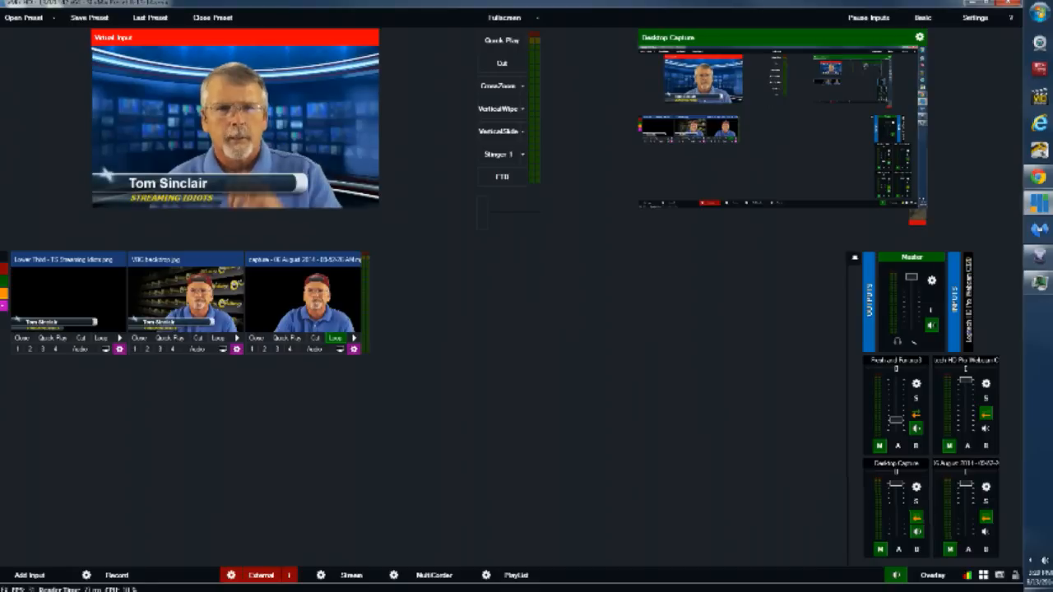